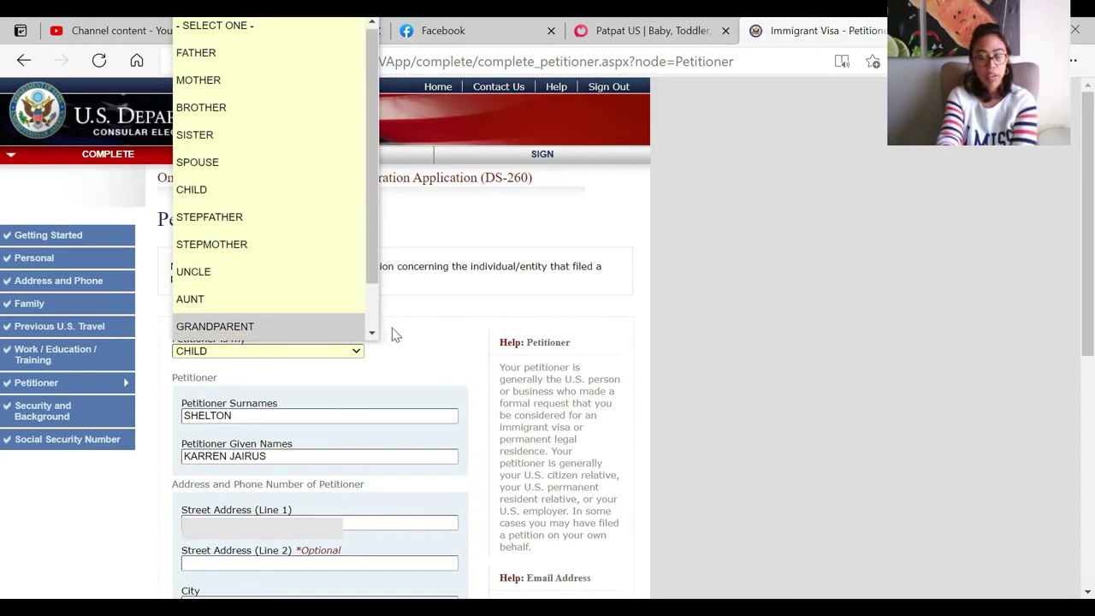
Keep CHILD as the relationship and check the petitioner's address, country, phone and e-mail fields
left_click(443, 345)
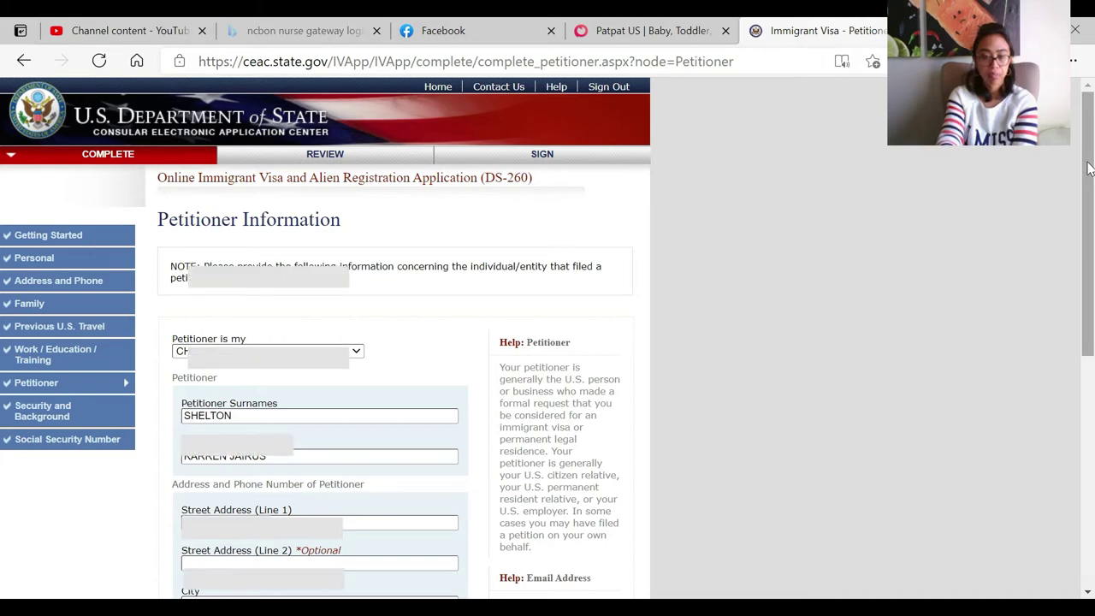
left_click_drag(1089, 169, 1089, 295)
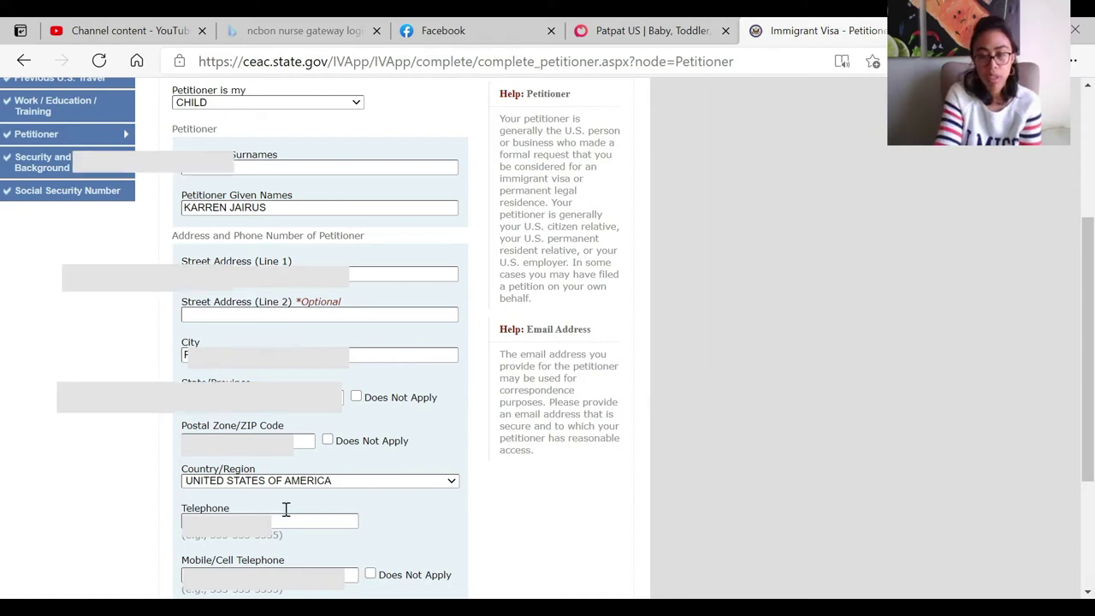
scroll(291, 512, "down", 3)
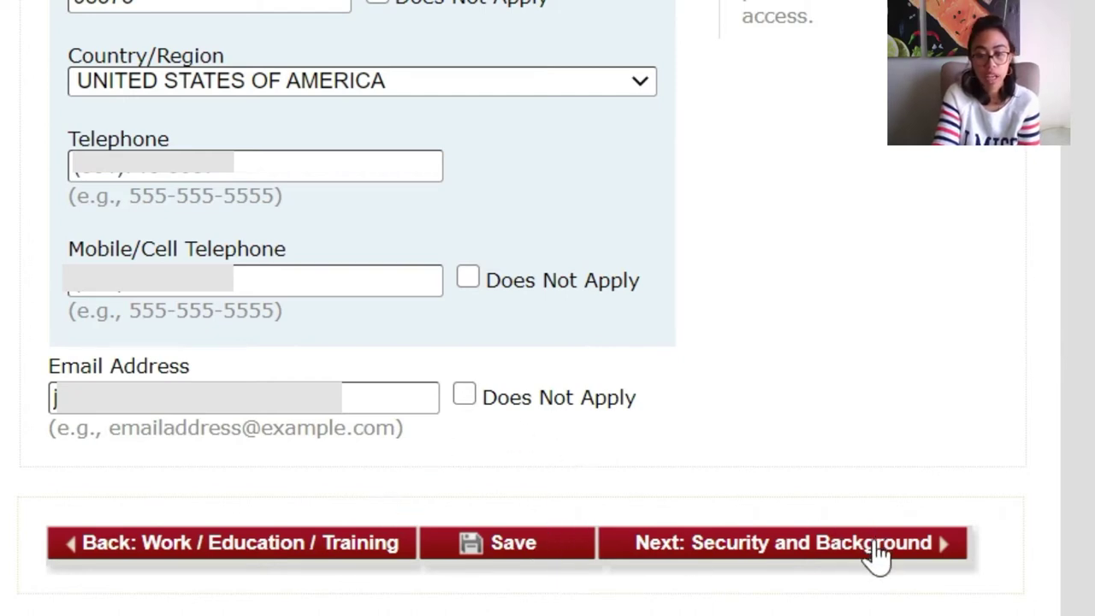
Answer the medical questions No, with Yes for vaccination documentation, and continue to Criminal Information
left_click(798, 556)
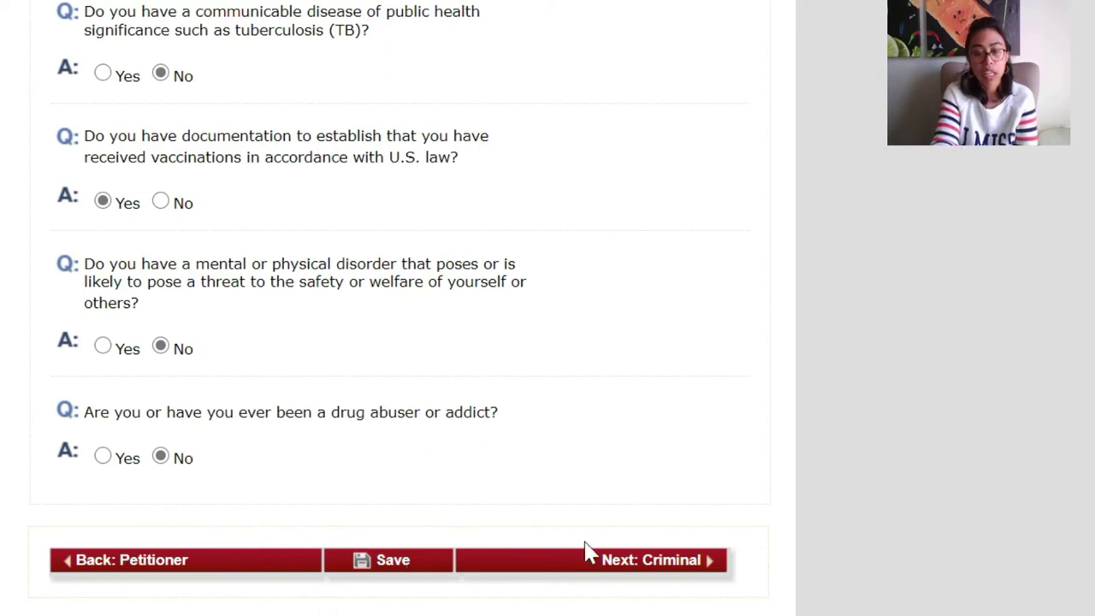
left_click(644, 575)
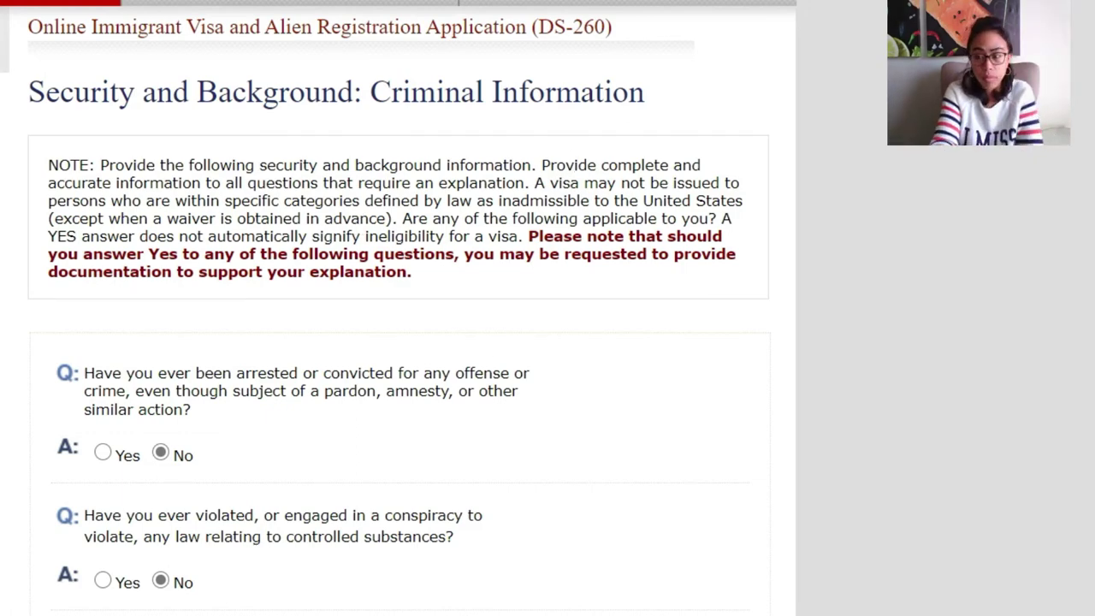
Mark every criminal question No, from arrests down through human trafficking
scroll(399, 308, "down", 6)
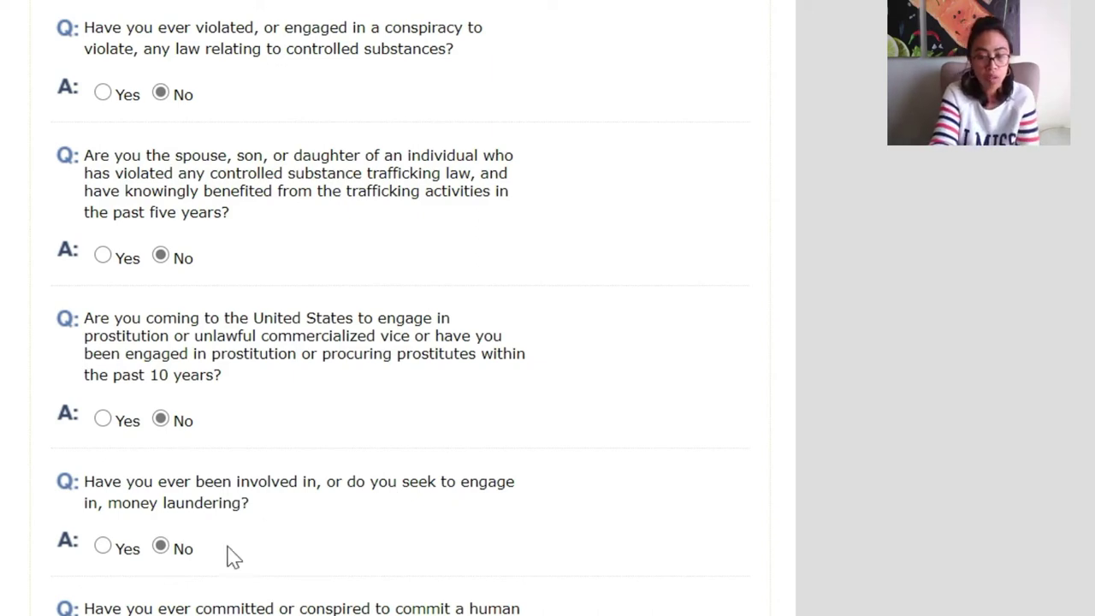
scroll(392, 307, "down", 7)
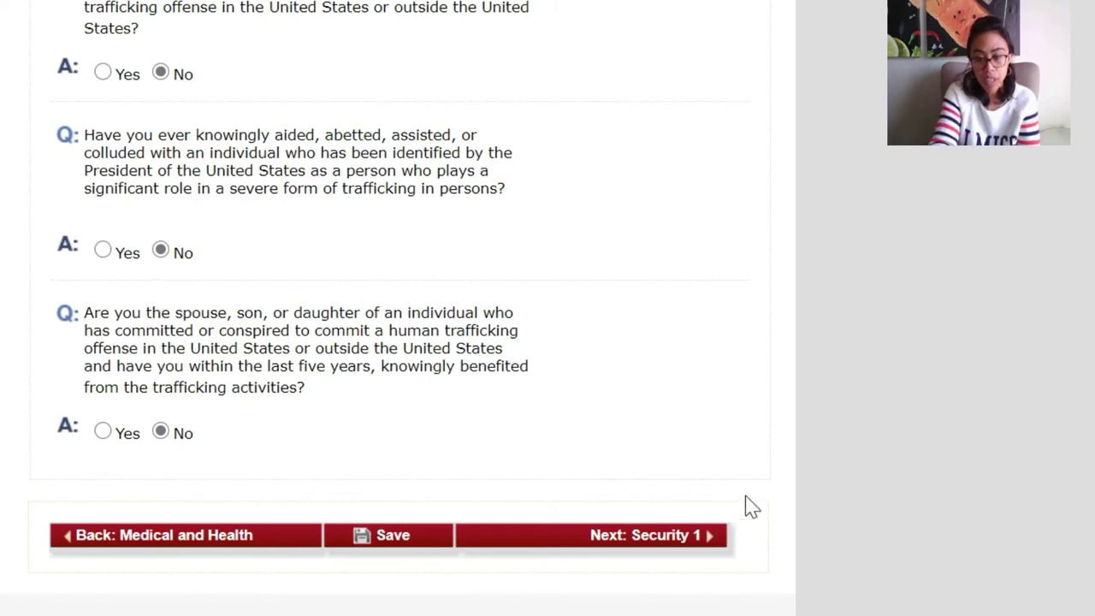
Answer No to each Security Information 1 question, then move on to Security Information 2
left_click(666, 546)
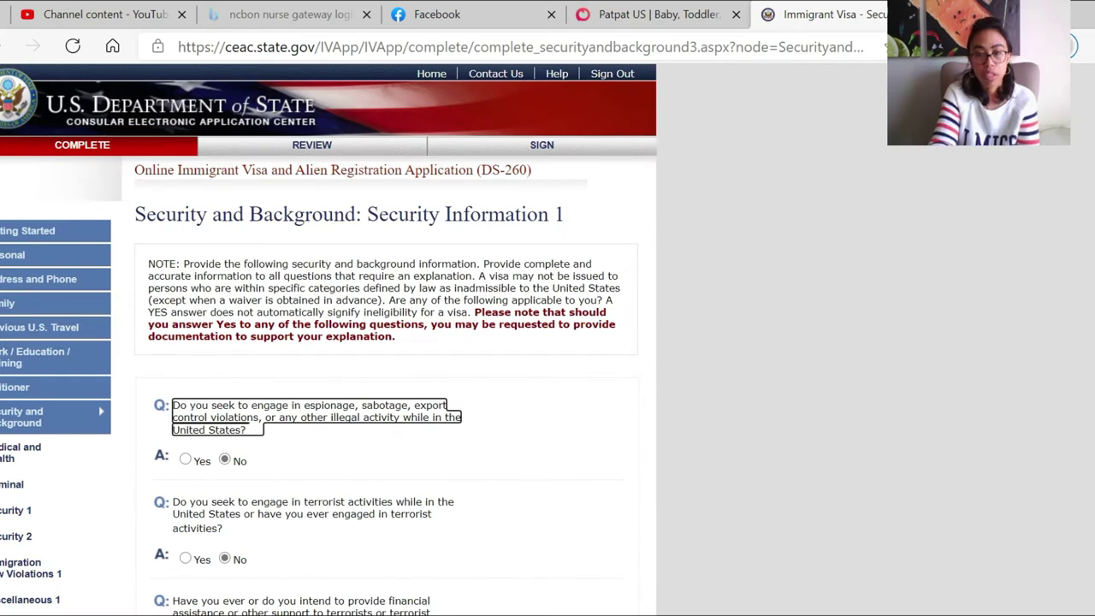
scroll(329, 343, "down", 2)
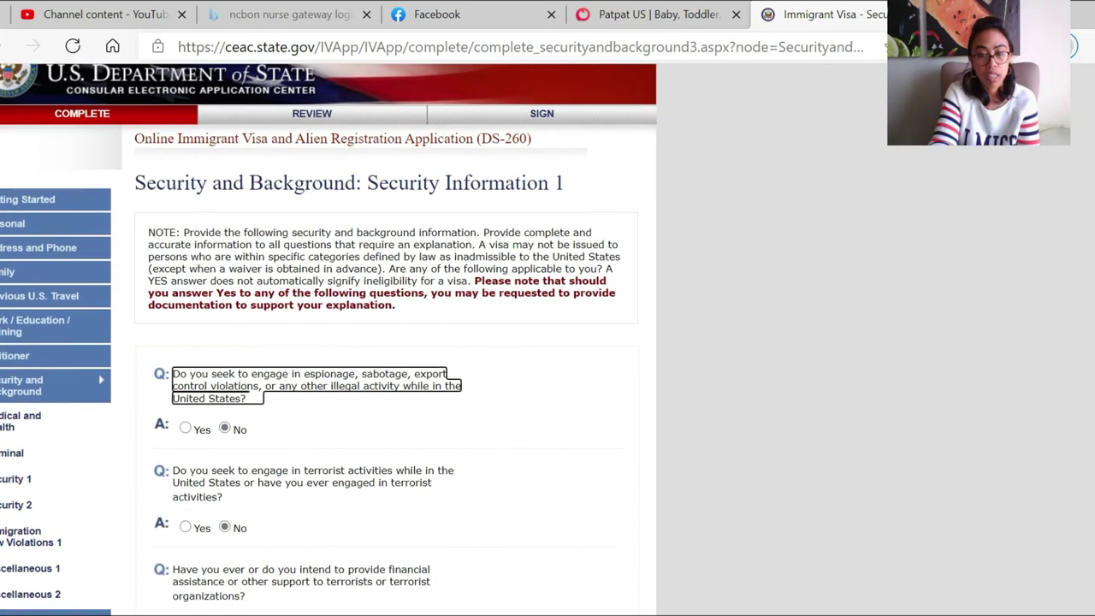
scroll(329, 342, "down", 1)
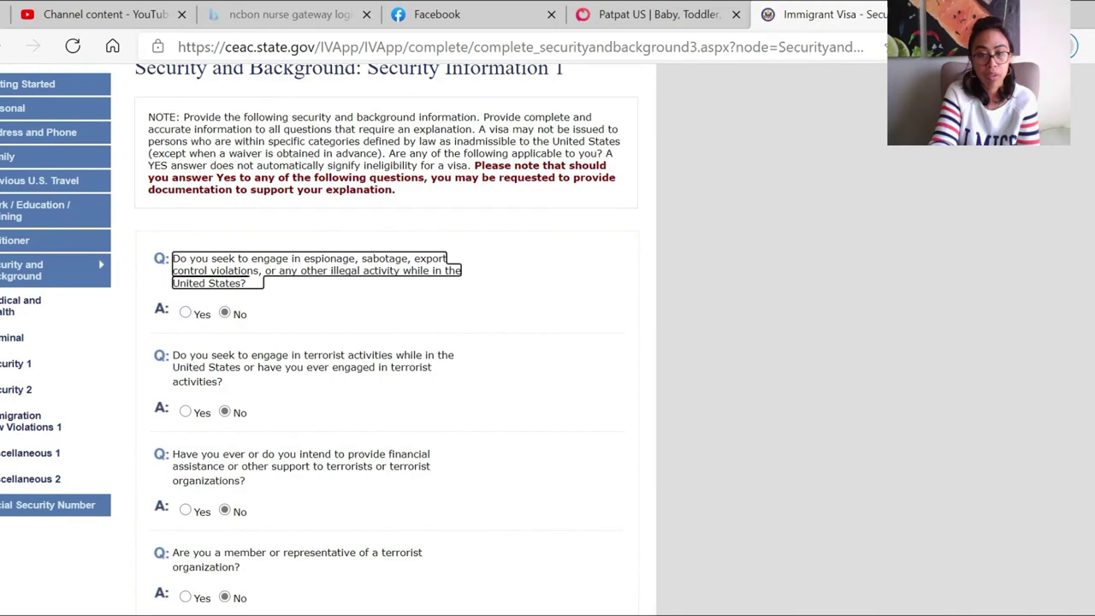
scroll(519, 115, "down", 3)
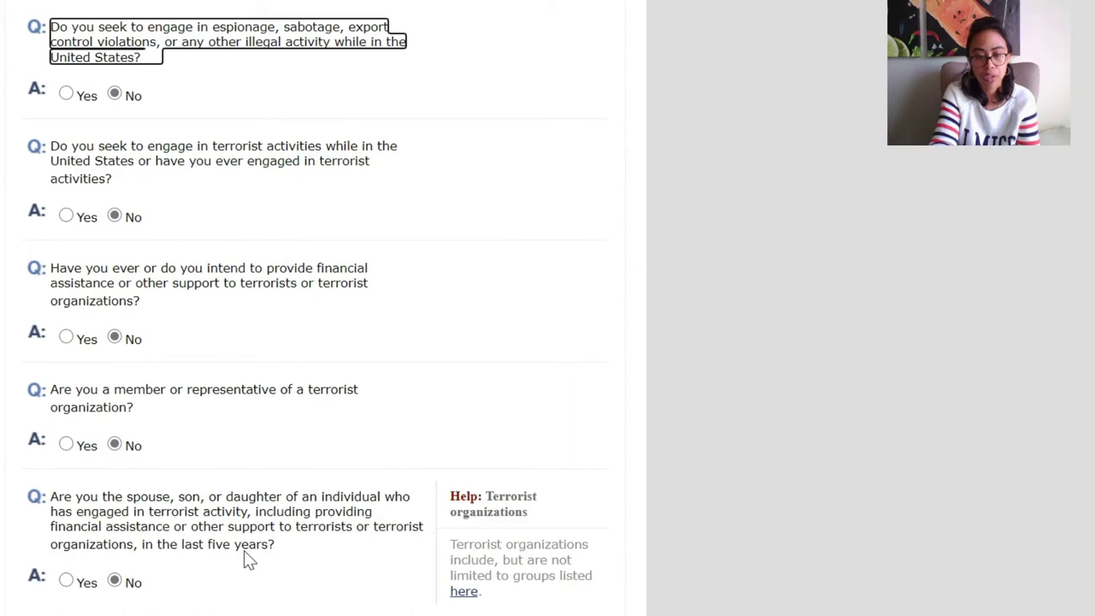
scroll(312, 308, "down", 5)
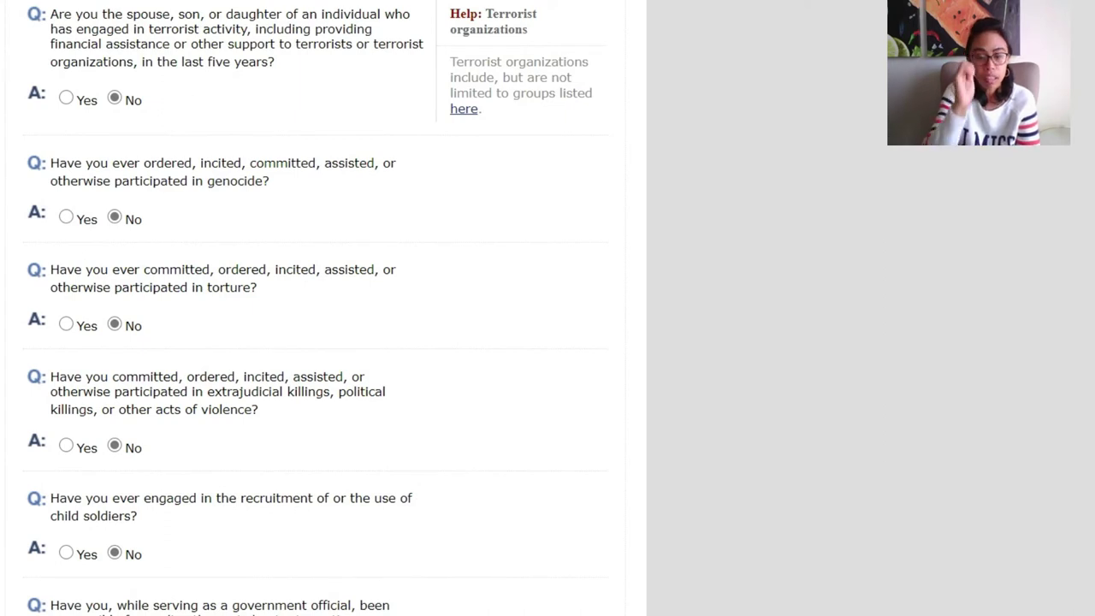
scroll(312, 308, "down", 1)
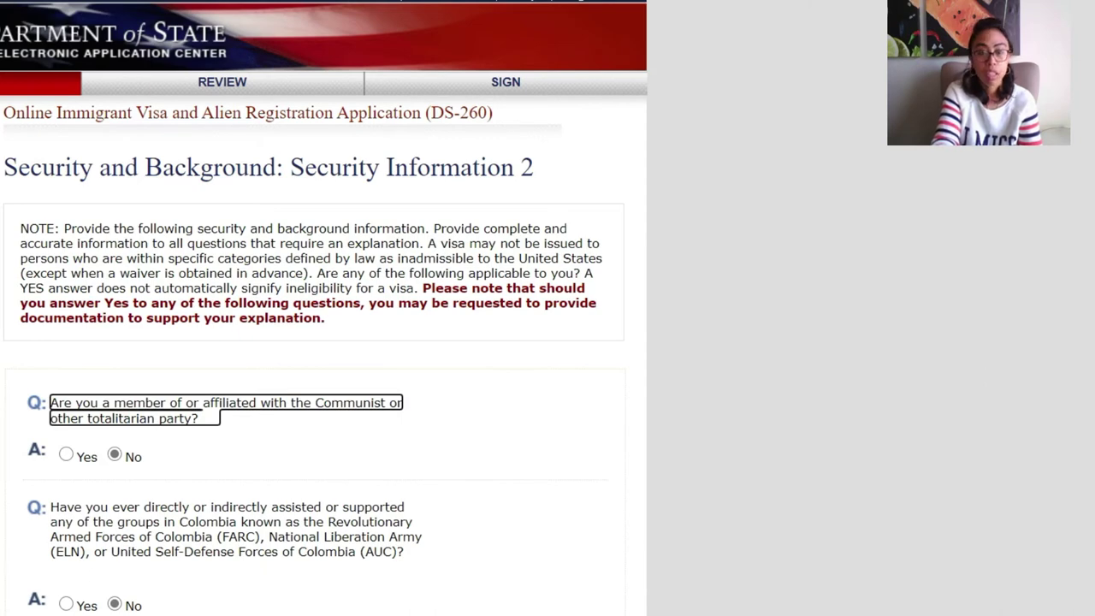
Mark Security Information 2 answers No through the Chemical Weapons Convention questions, then advance
scroll(314, 342, "down", 5)
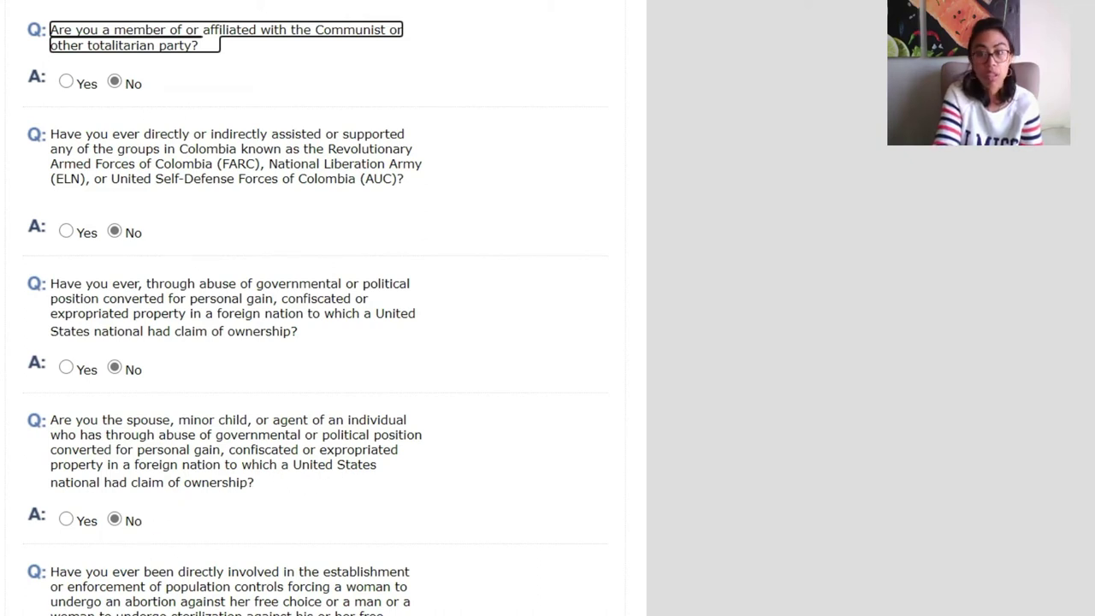
scroll(313, 310, "down", 4)
scroll(407, 131, "down", 1)
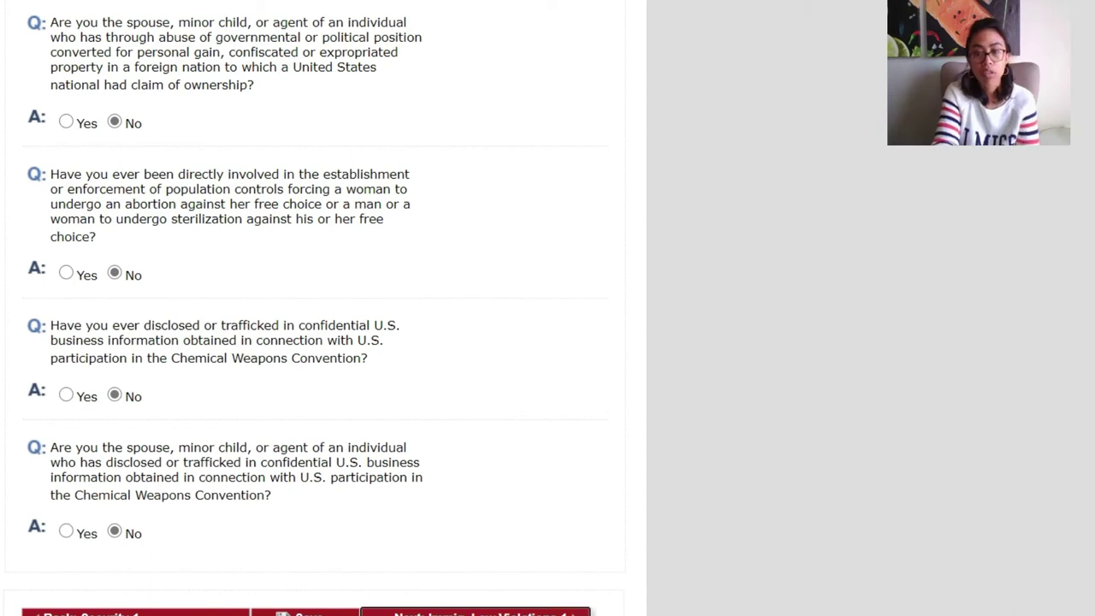
left_click(475, 612)
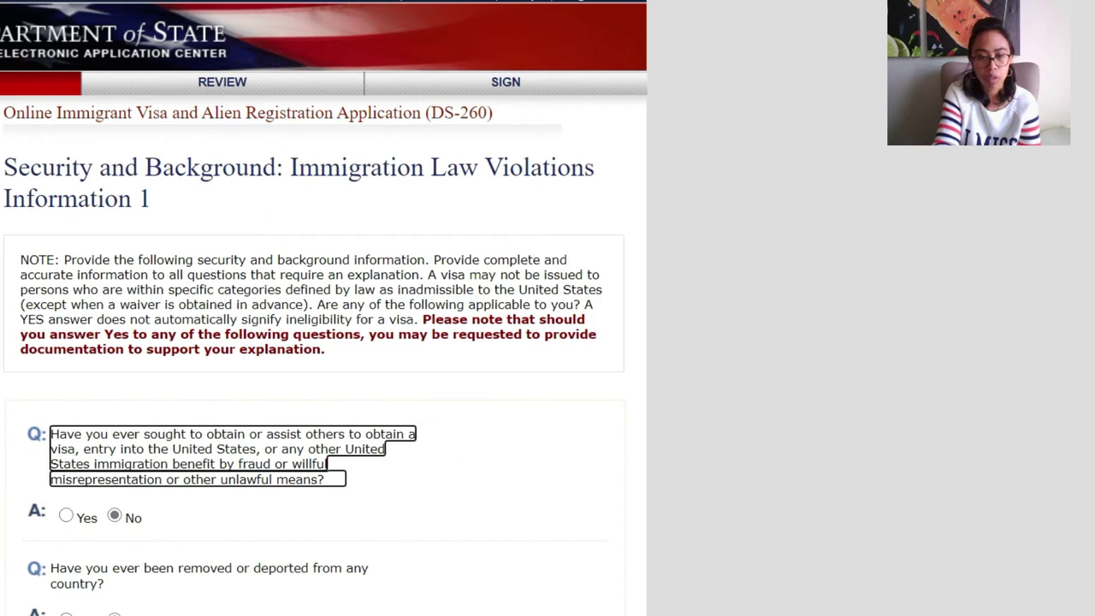
scroll(323, 343, "down", 2)
scroll(324, 308, "down", 1)
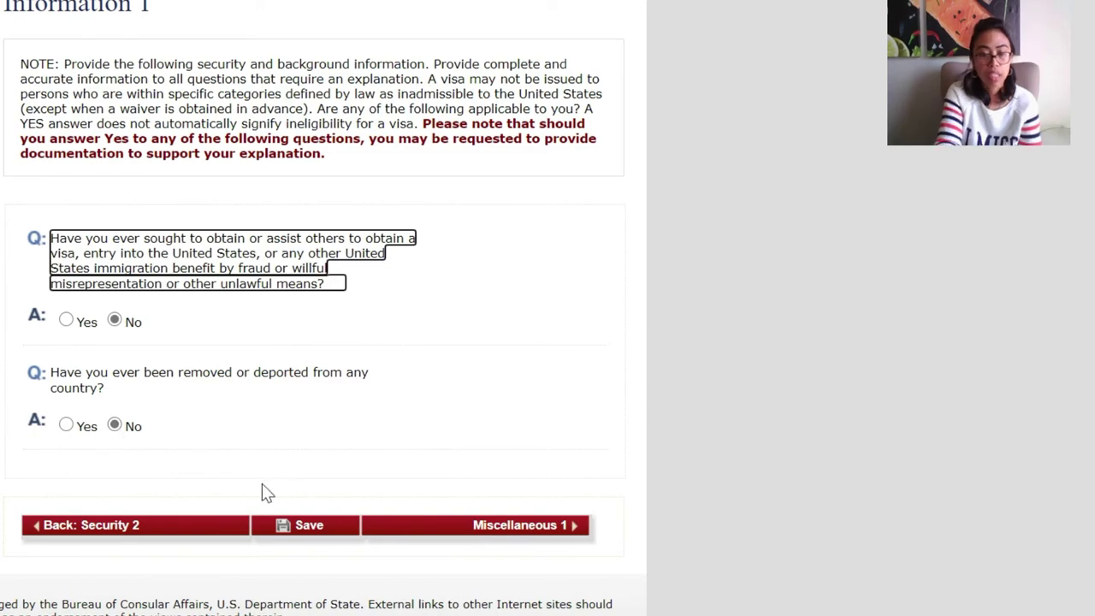
Answer No to Miscellaneous 1 questions like health-care-worker certification, then open Miscellaneous 2
left_click(508, 528)
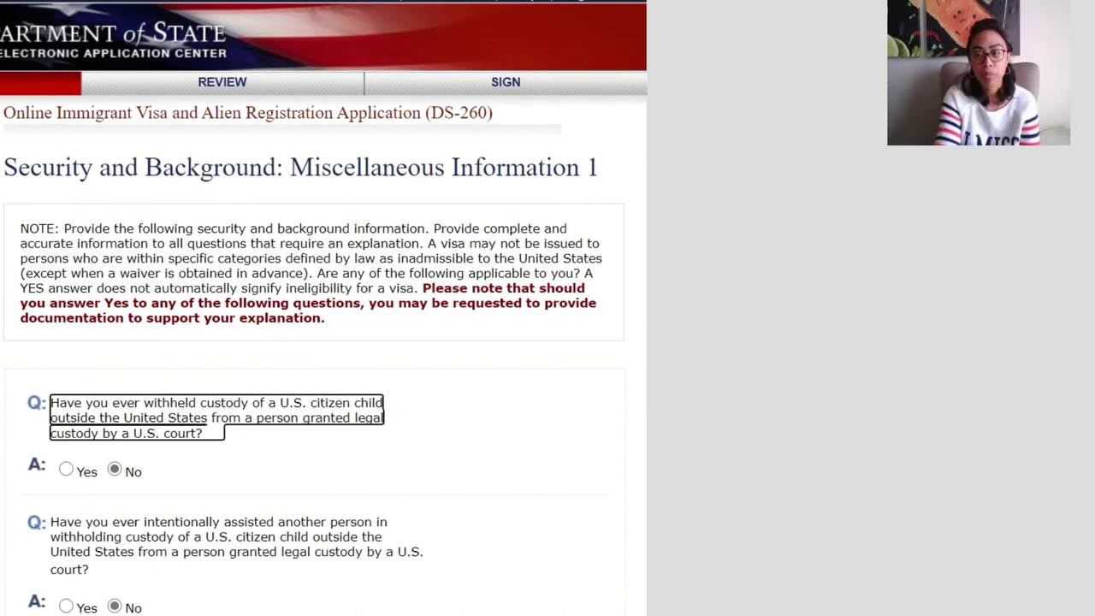
scroll(1002, 213, "down", 5)
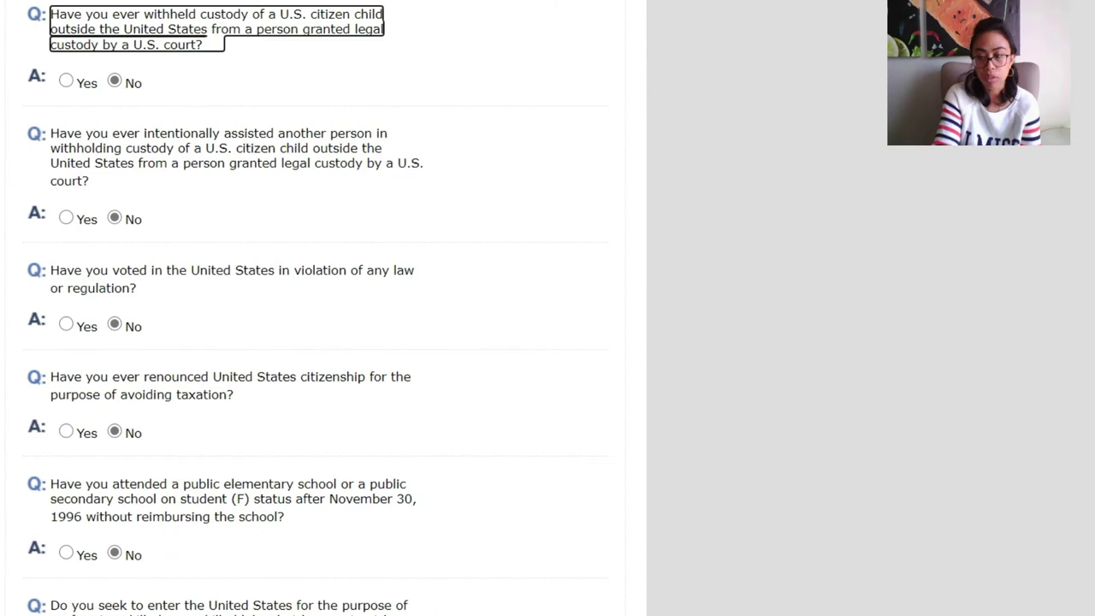
scroll(313, 308, "down", 4)
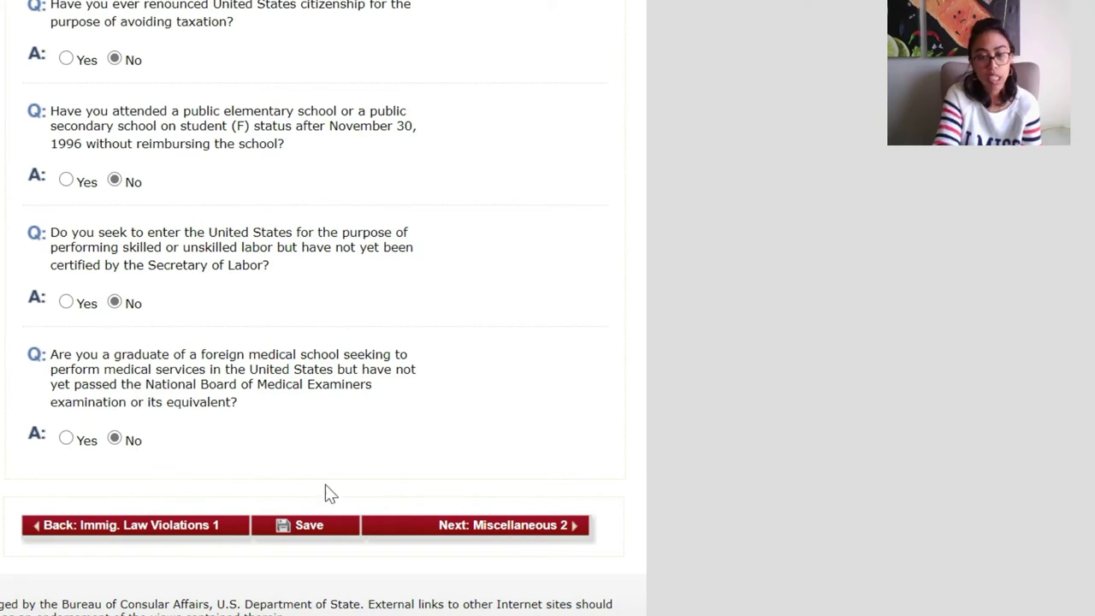
left_click(501, 536)
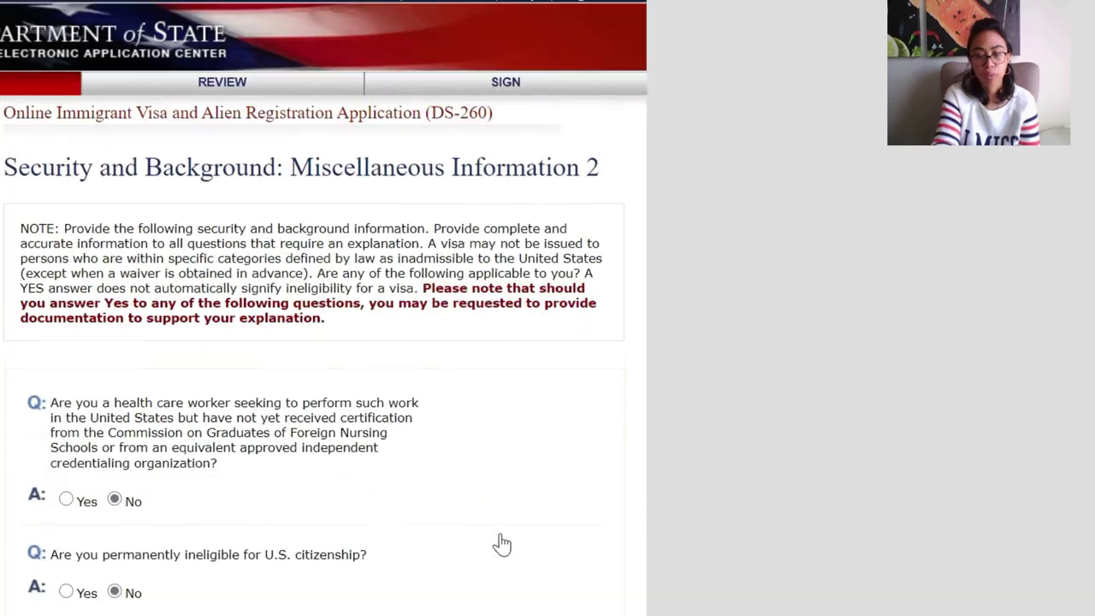
scroll(314, 342, "down", 8)
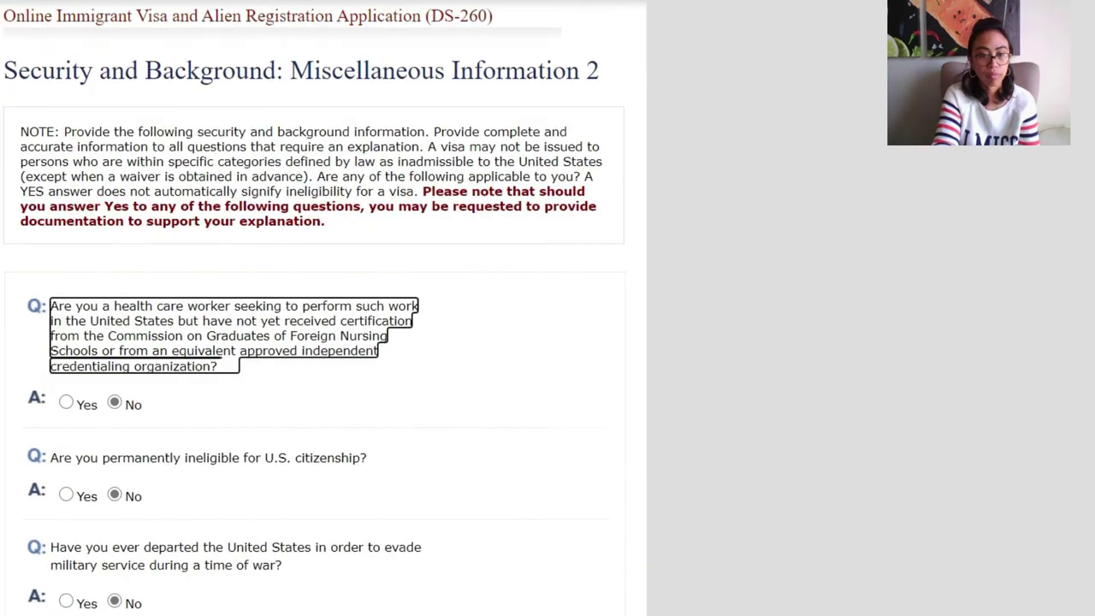
scroll(314, 308, "up", 4)
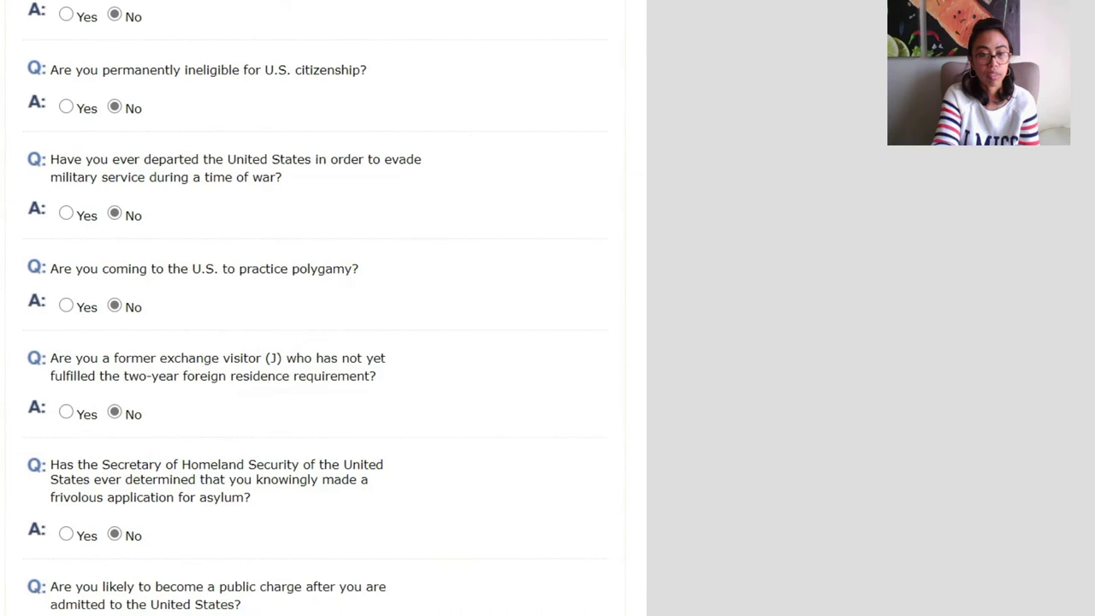
left_click(568, 123)
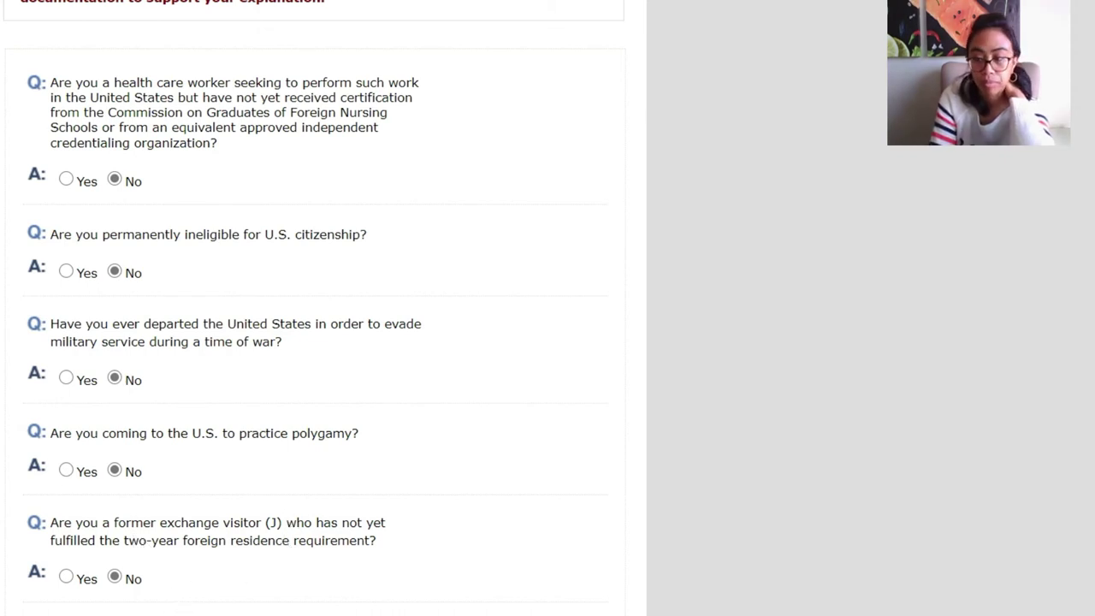
scroll(314, 308, "down", 4)
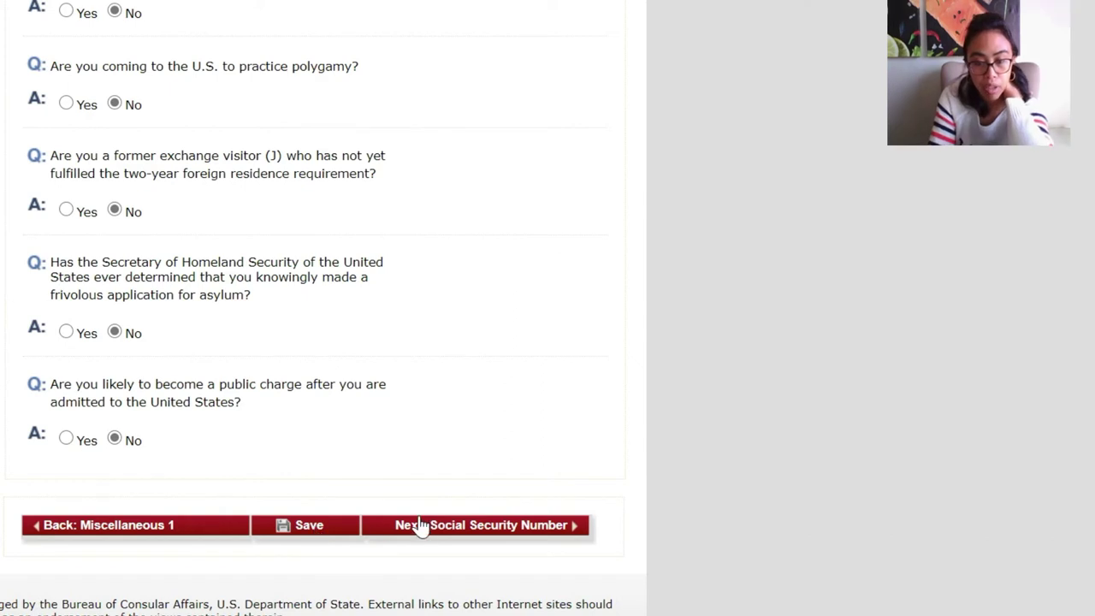
left_click(470, 536)
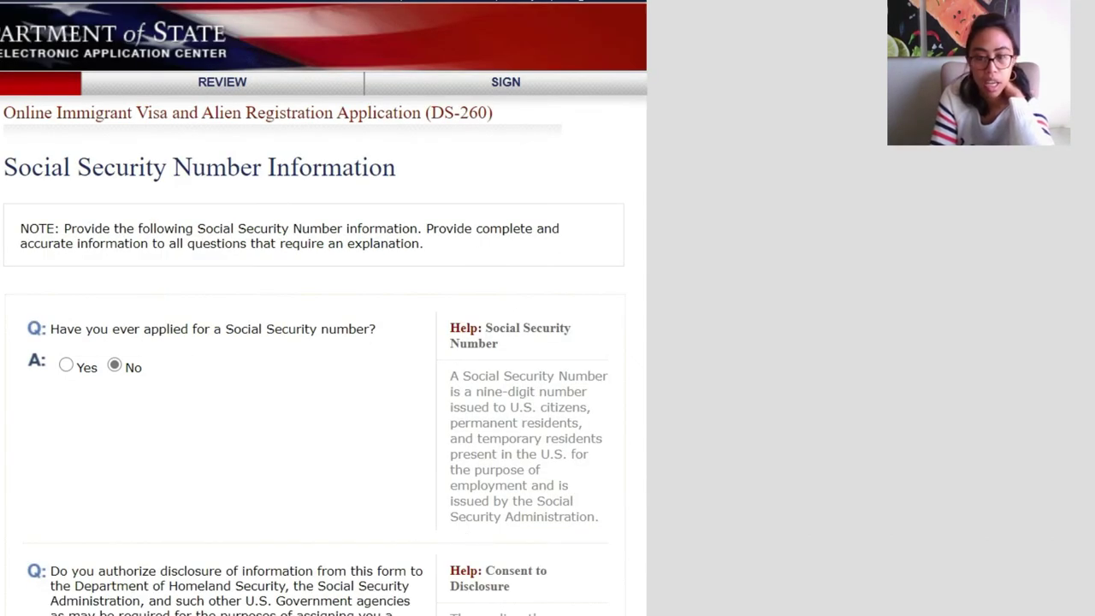
Answer No to a previous Social Security application and Yes to disclosure consent, then go to Review
scroll(324, 307, "down", 5)
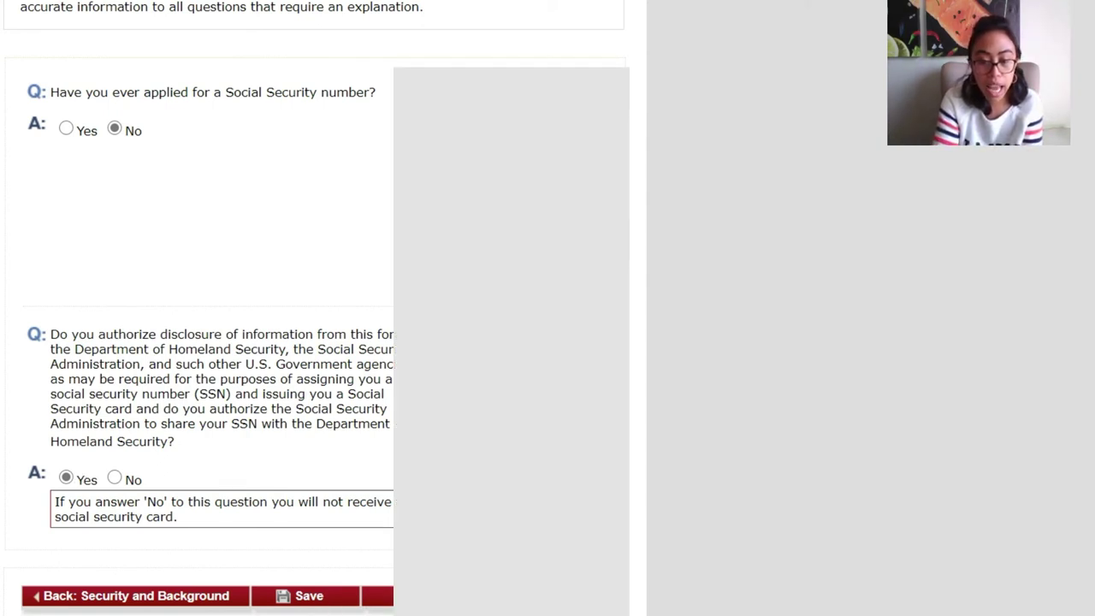
left_click(376, 596)
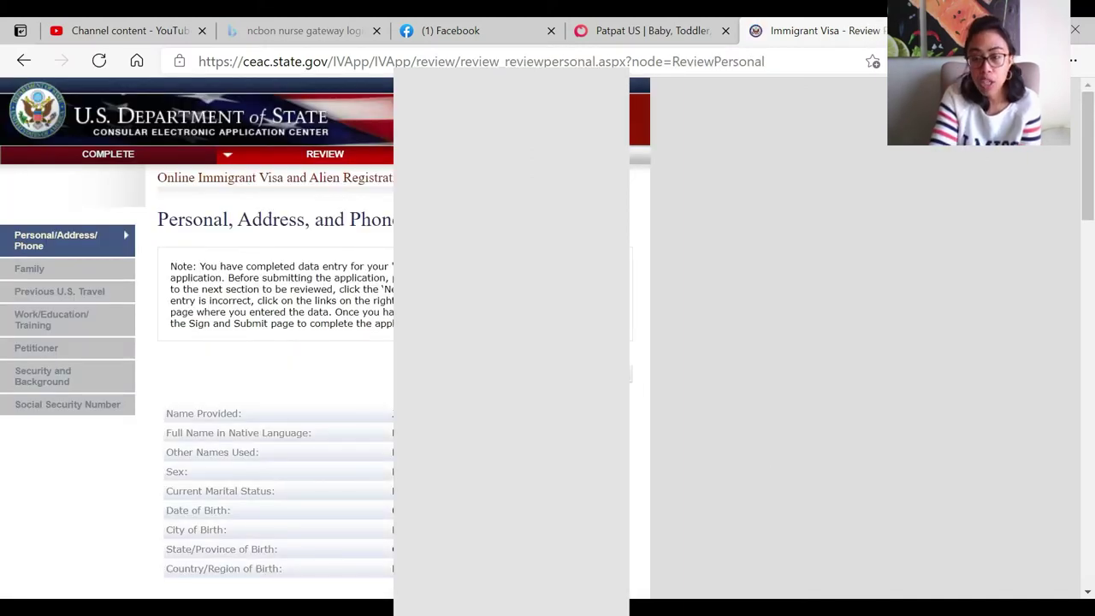
Check each review page, from Personal, Address and Phone through Social Security Number
left_click_drag(1090, 141, 1090, 171)
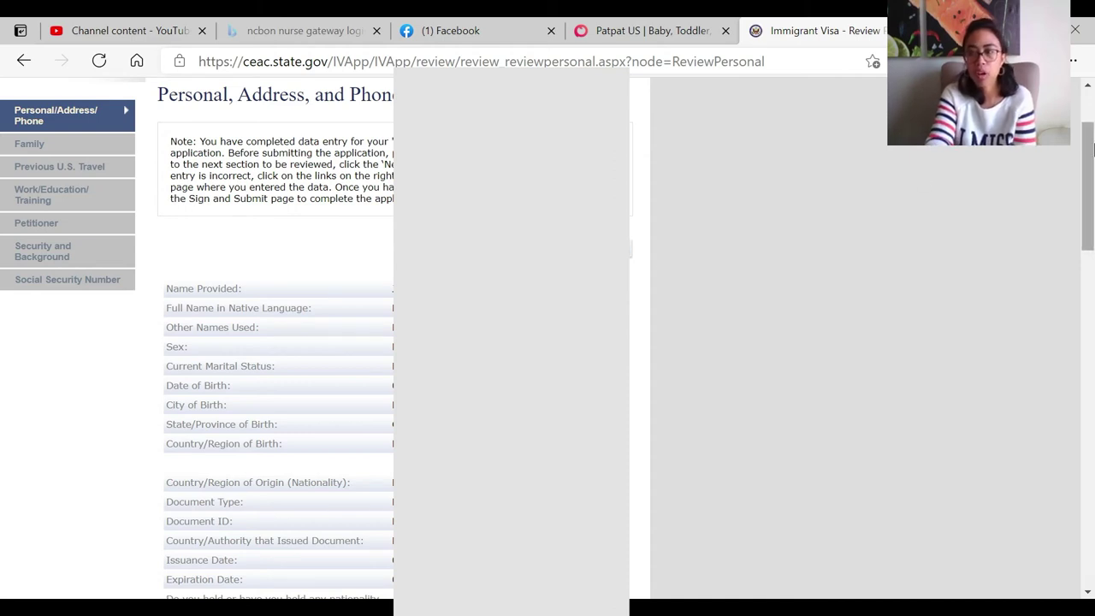
left_click_drag(1088, 142, 1091, 263)
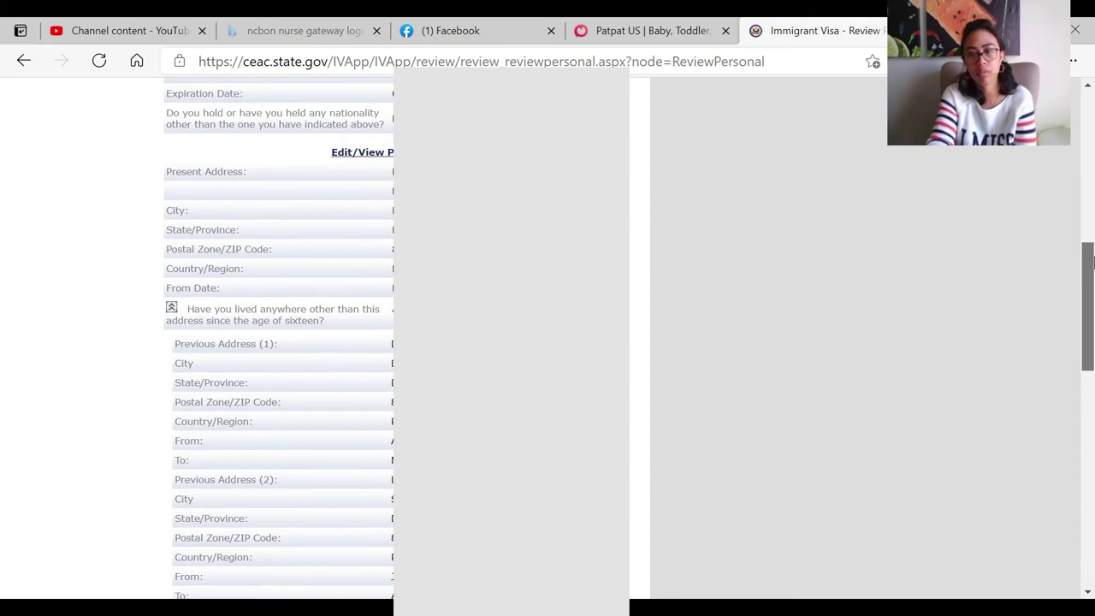
left_click_drag(1091, 263, 1091, 310)
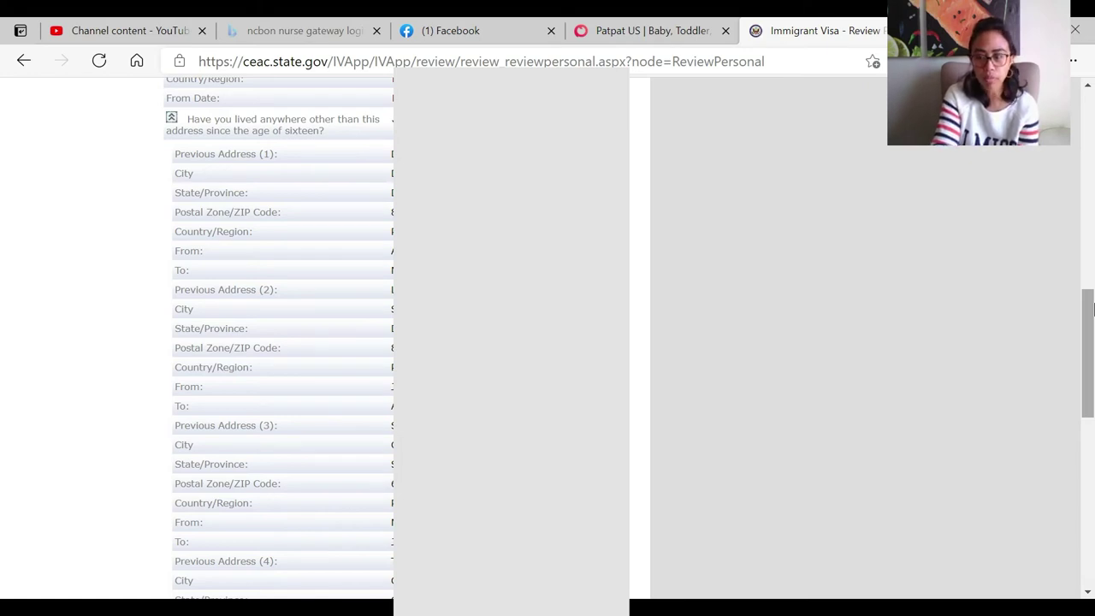
left_click_drag(1089, 291, 1091, 334)
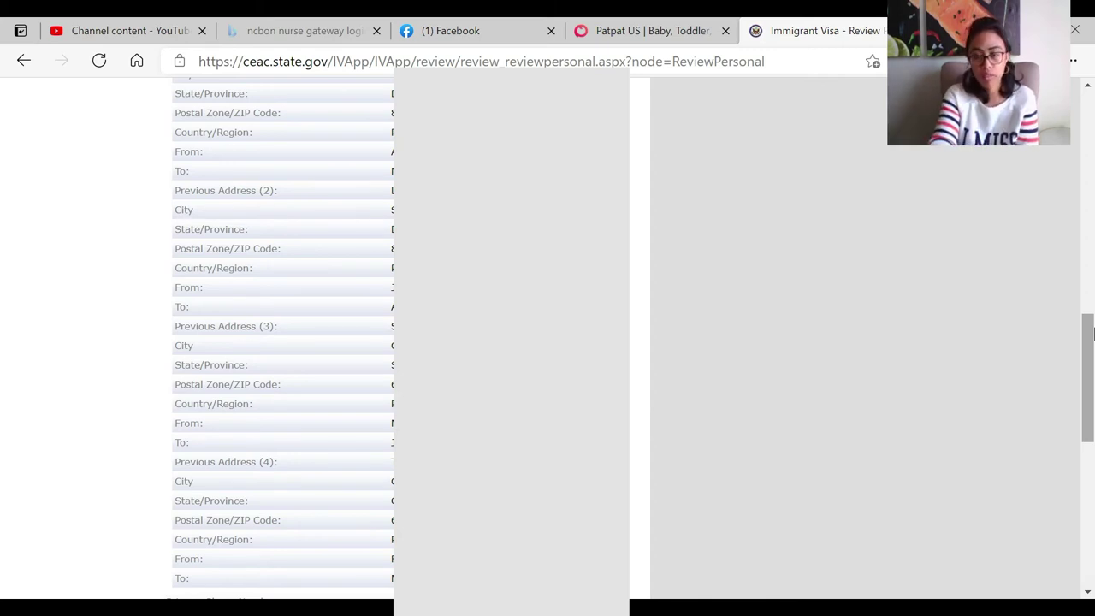
left_click_drag(1090, 331, 1090, 389)
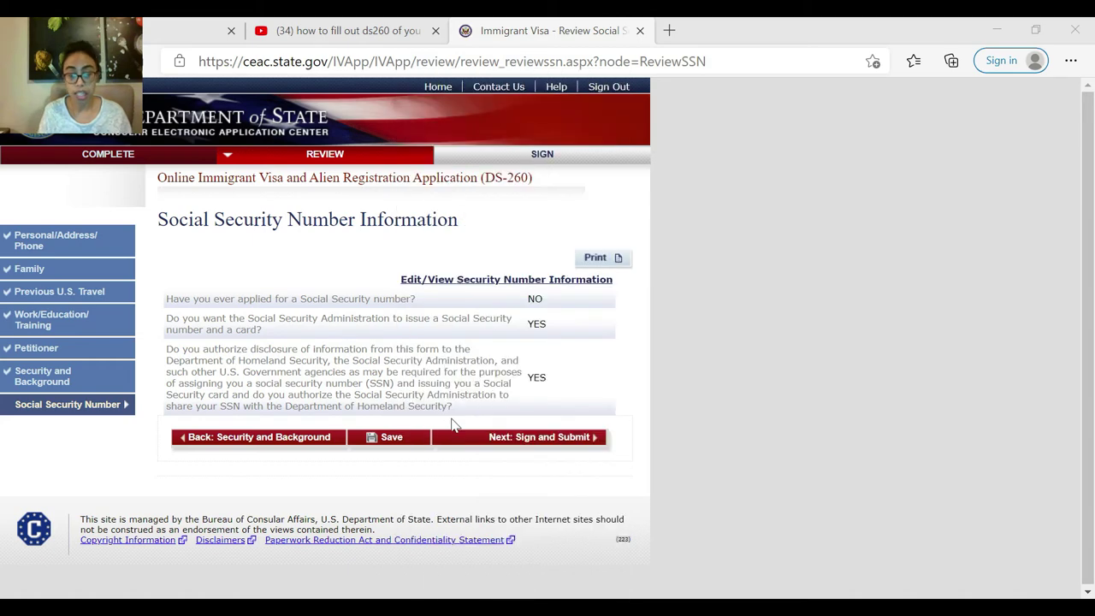
left_click(544, 441)
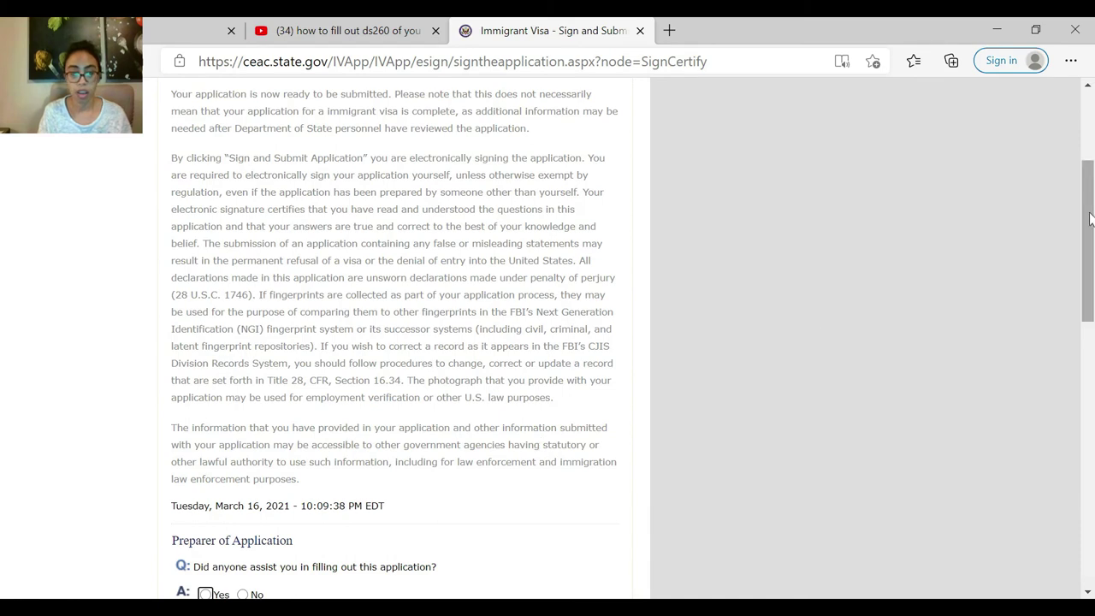
Set the preparer's country to UNITED STATES OF AMERICA and relationship to DAUGHTER
mouse_move(1091, 214)
left_mouse_down()
mouse_move(1090, 137)
mouse_move(1092, 343)
left_mouse_up()
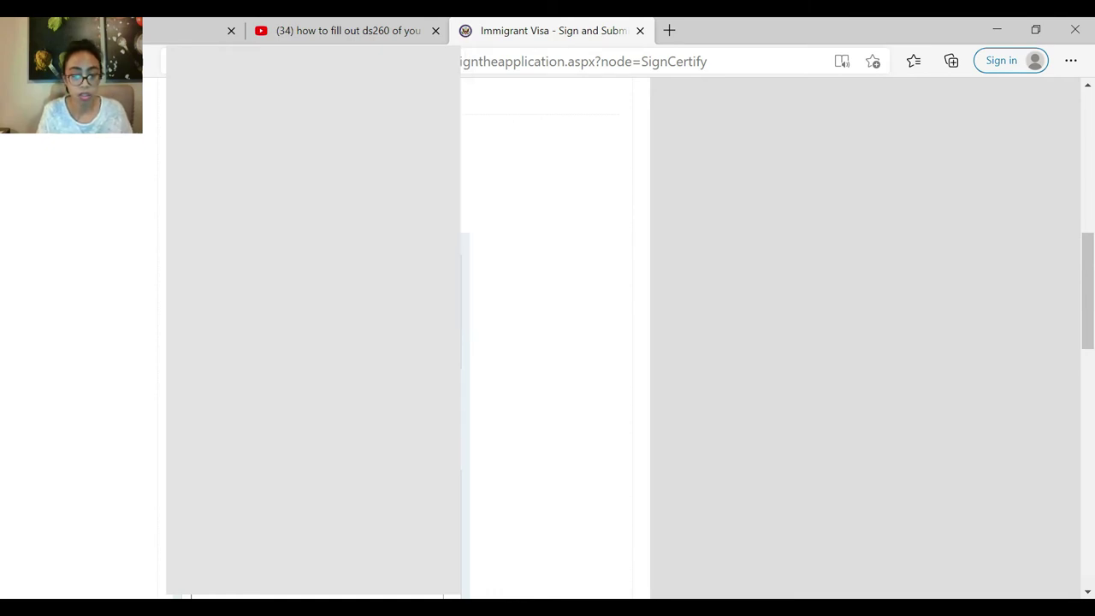
left_click_drag(1087, 273, 1089, 303)
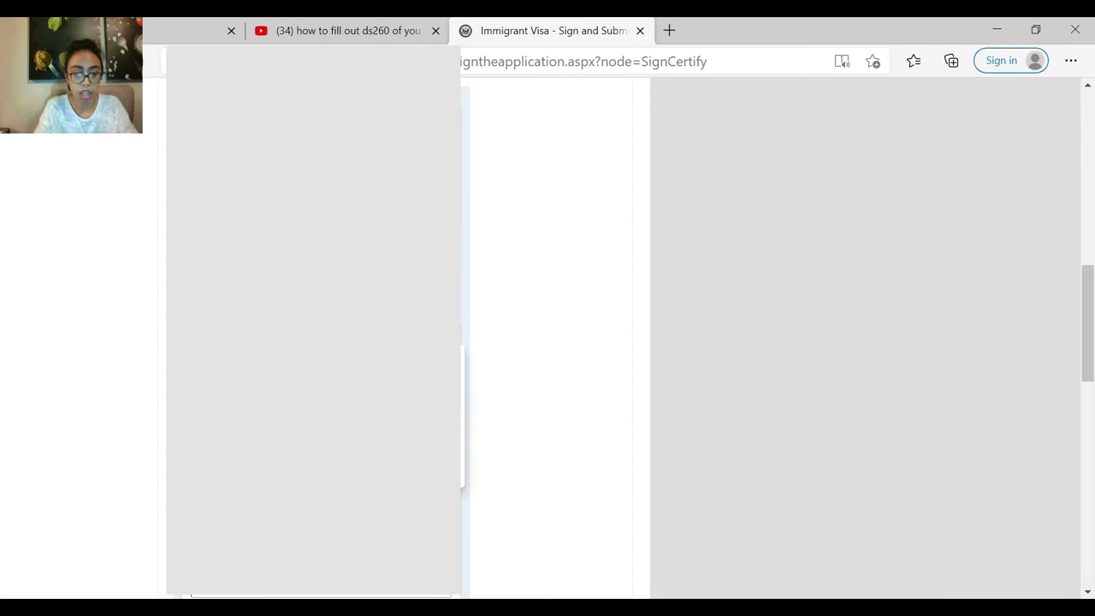
scroll(465, 462, "down", 3)
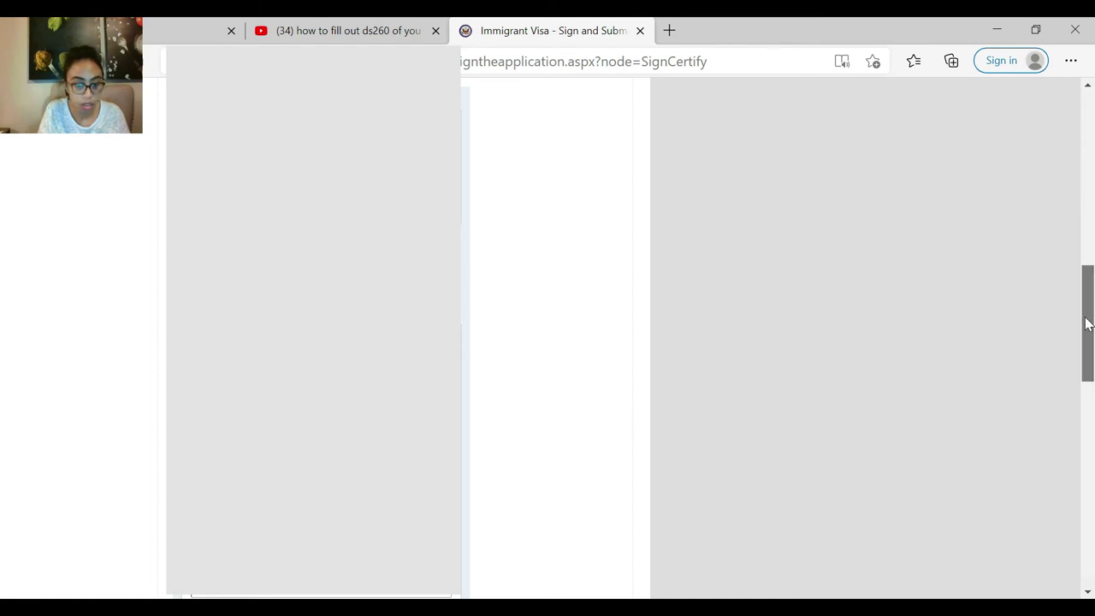
scroll(1087, 323, "down", 3)
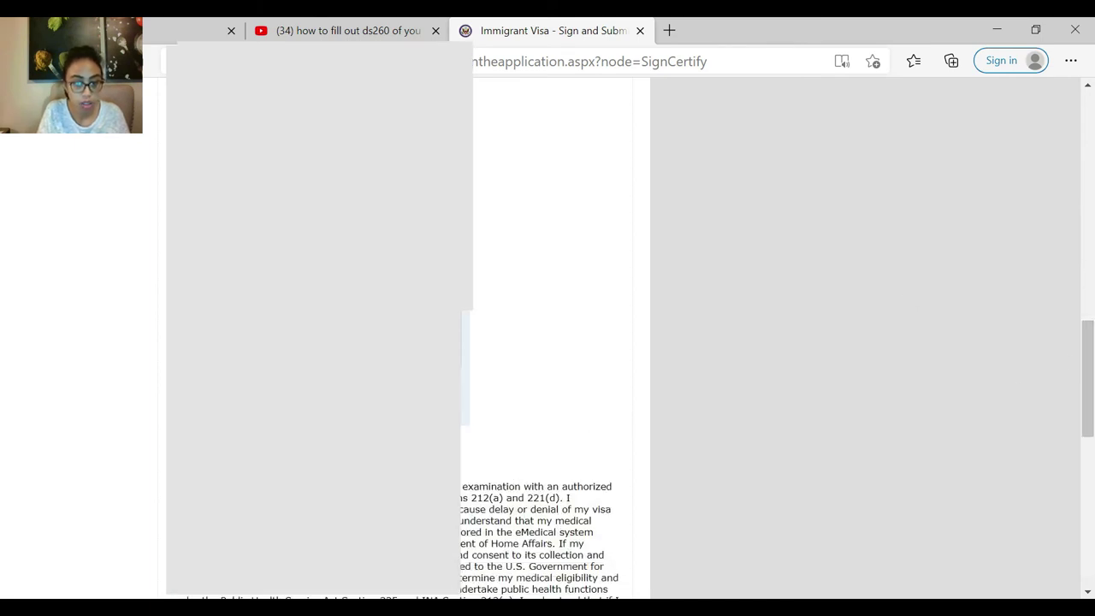
left_click(345, 343)
left_click_drag(476, 69, 496, 308)
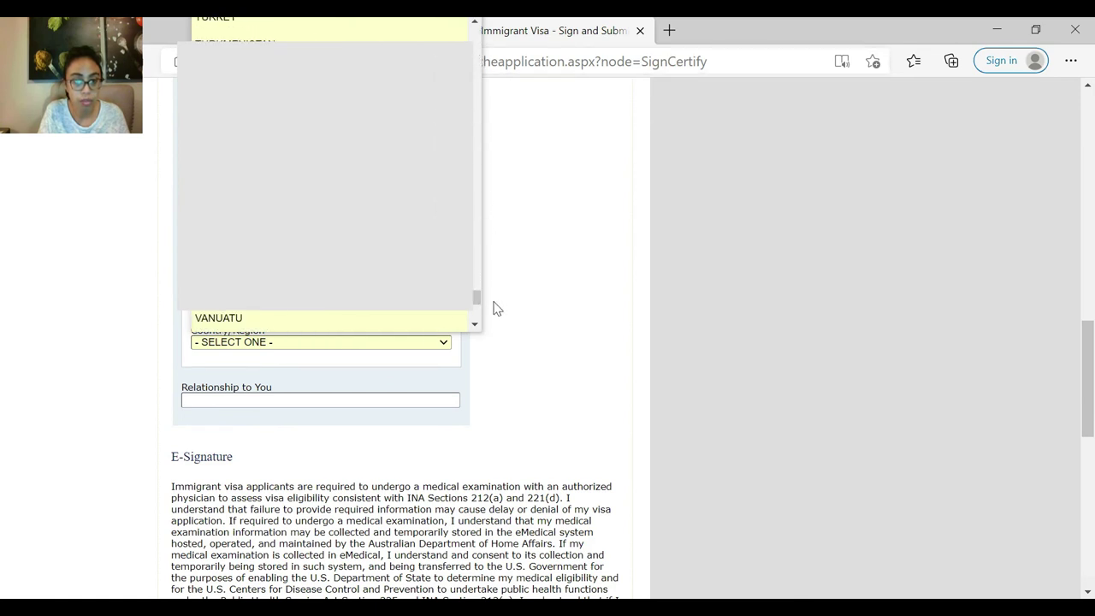
left_click(283, 266)
left_click(270, 399)
type("DAUGHTER")
scroll(269, 399, "down", 5)
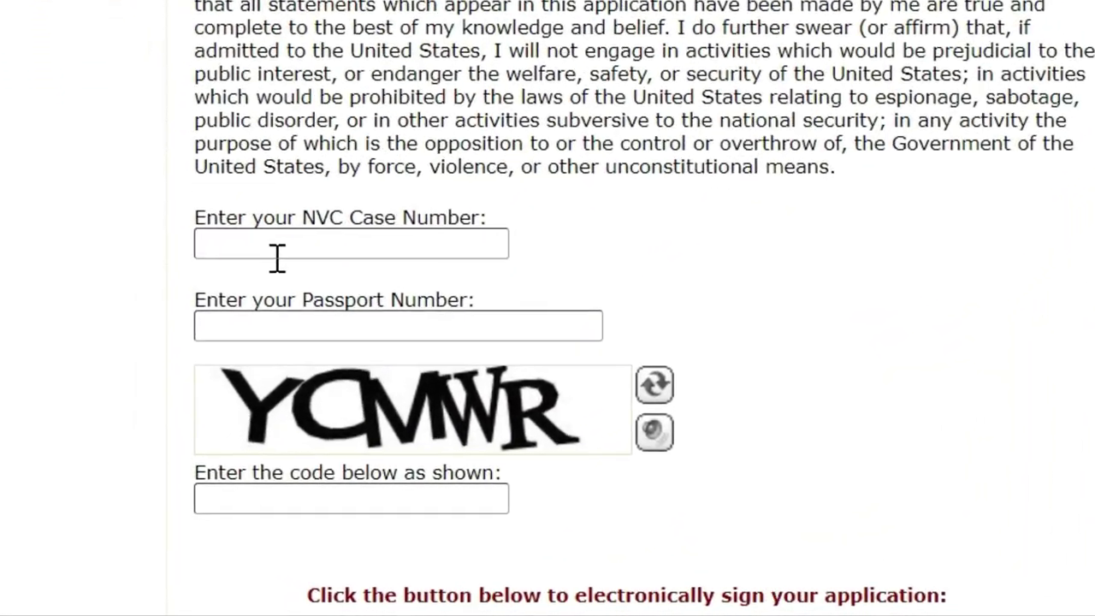
Enter the NVC case number, passport number and image security code, then sign and submit
left_click(222, 395)
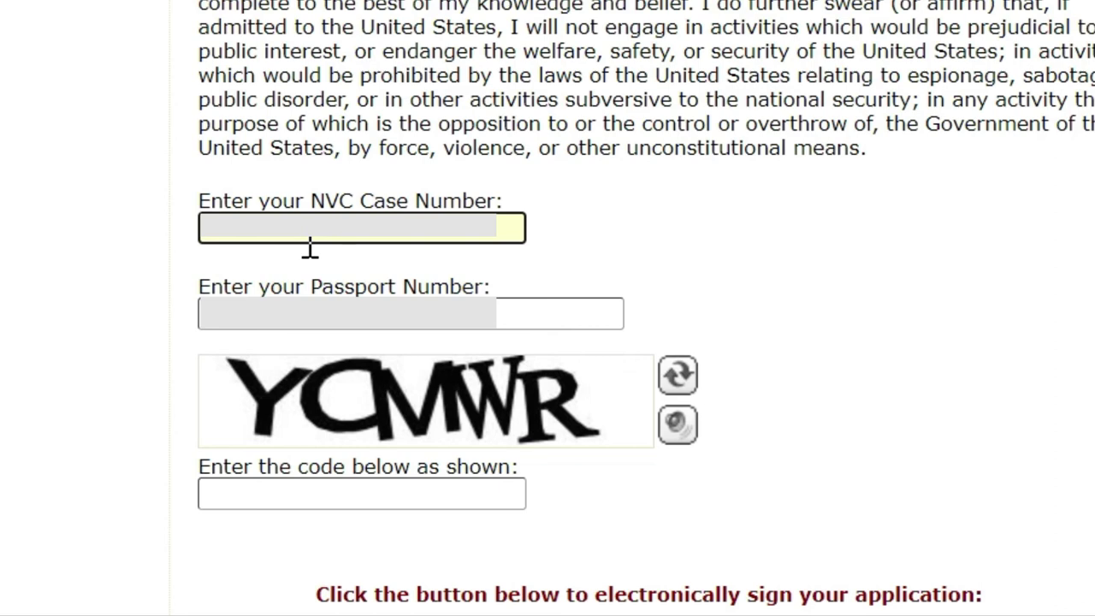
left_click(346, 323)
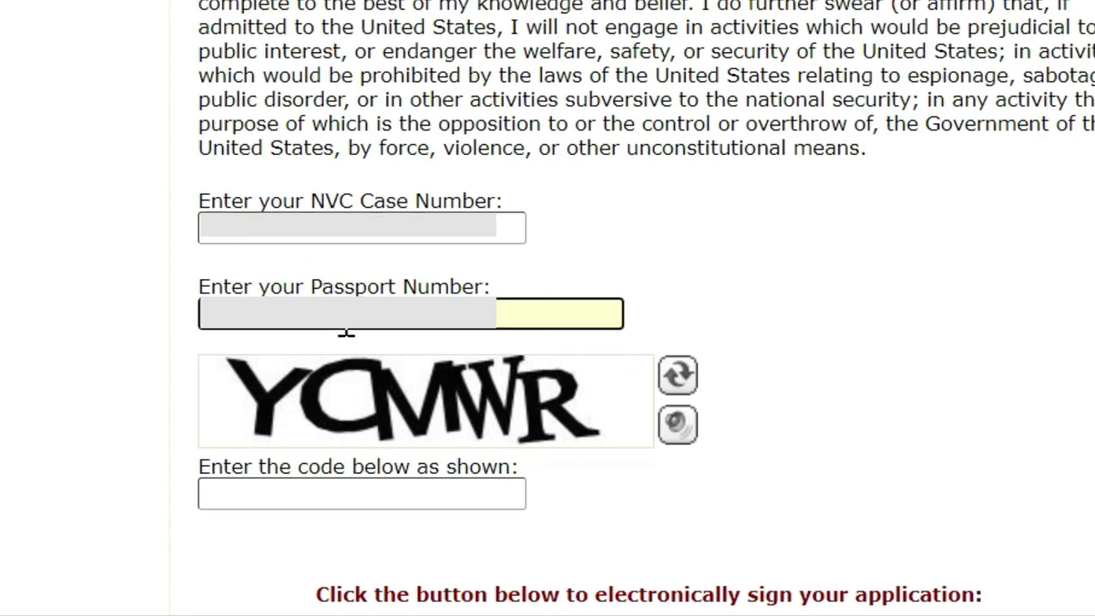
left_click(409, 505)
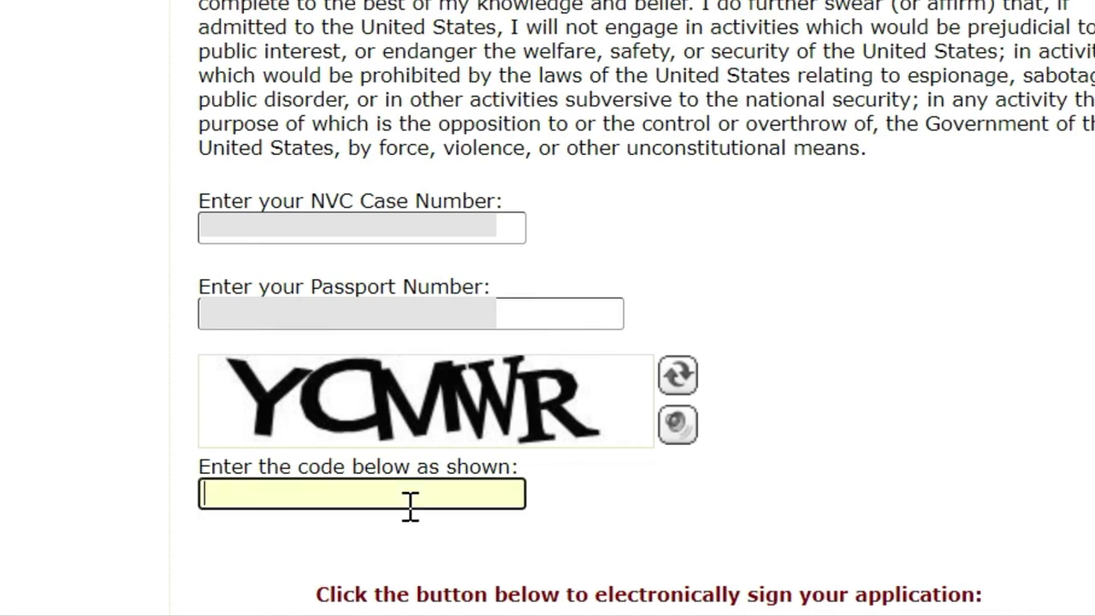
type("YCMWR")
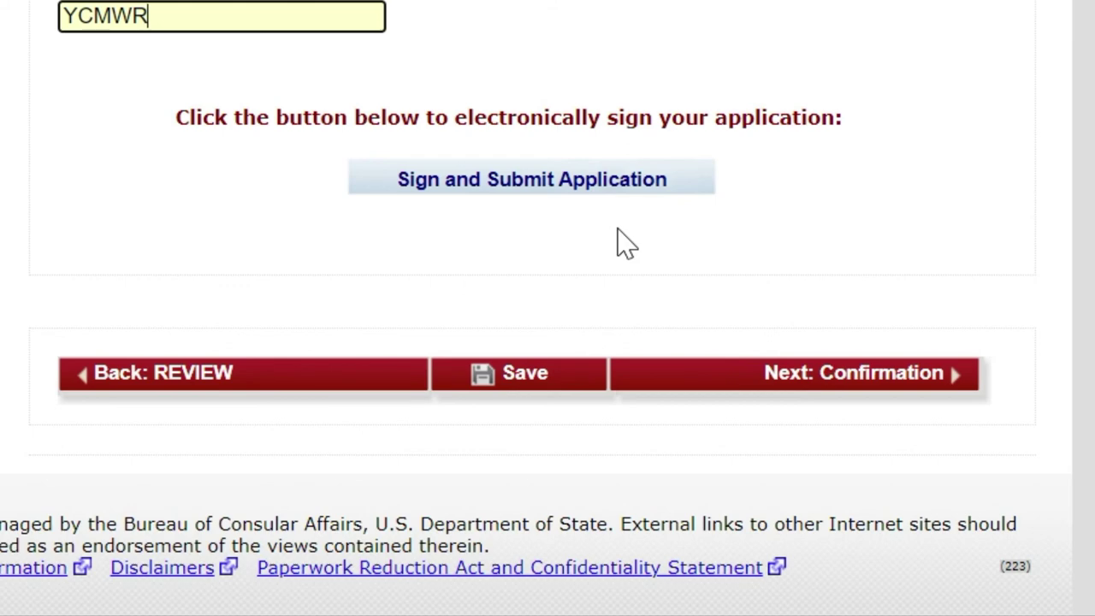
double_click(617, 229)
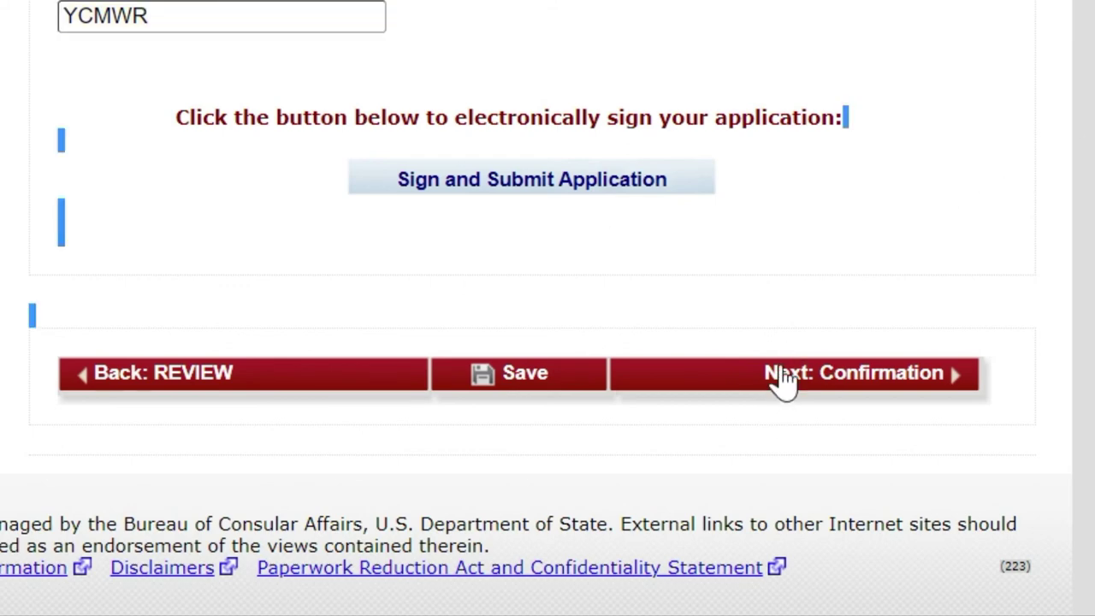
left_click(604, 190)
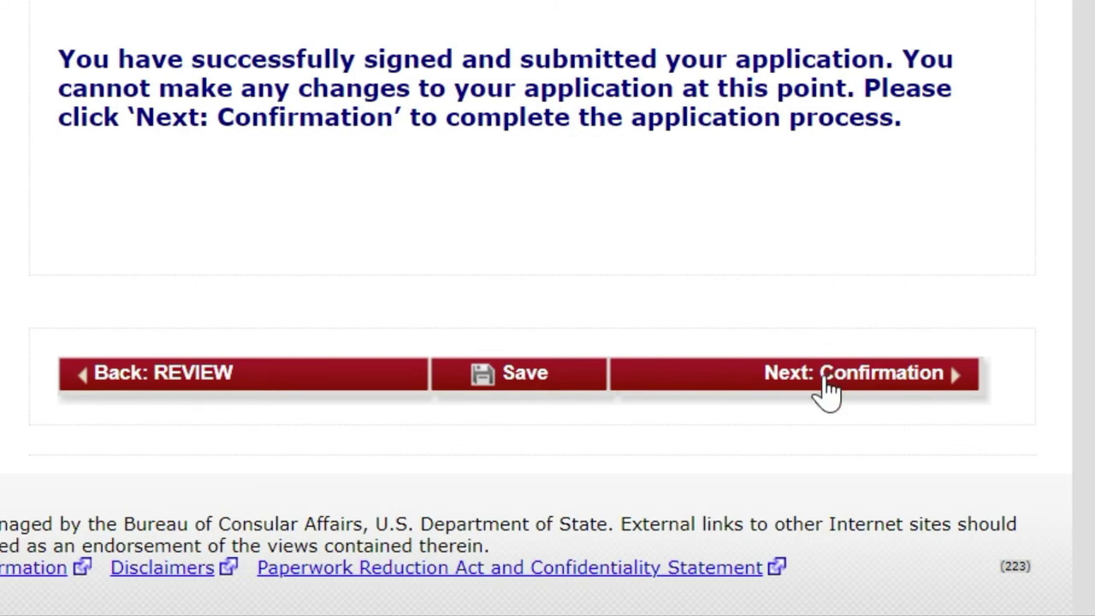
Continue to the Immigrant Visa Application Confirmation page
left_click(856, 390)
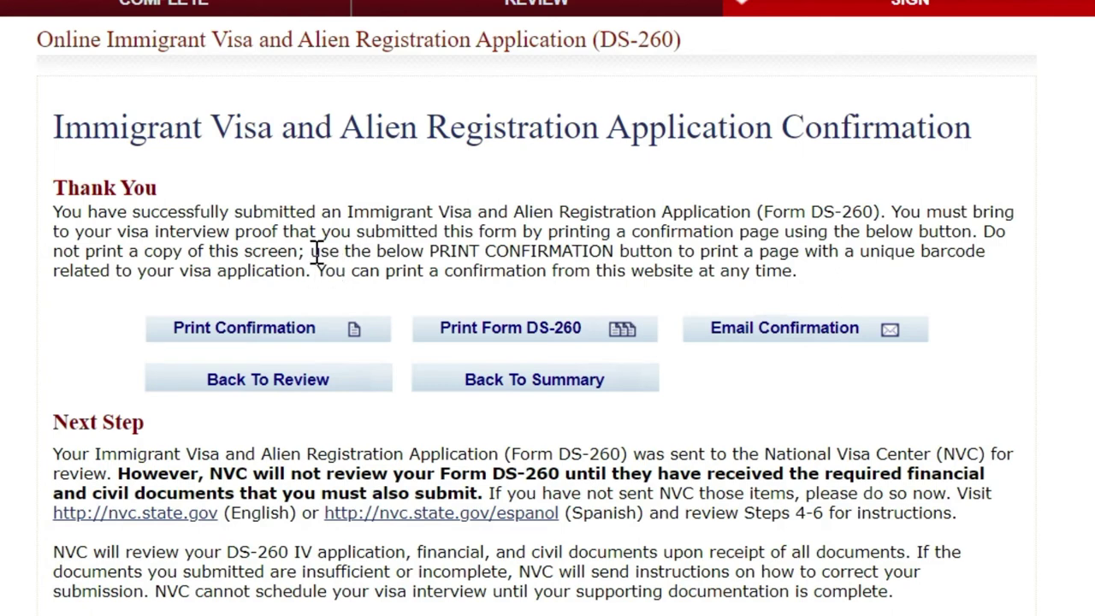
Print the barcoded confirmation page on the HP OfficeJet printer
left_click(248, 334)
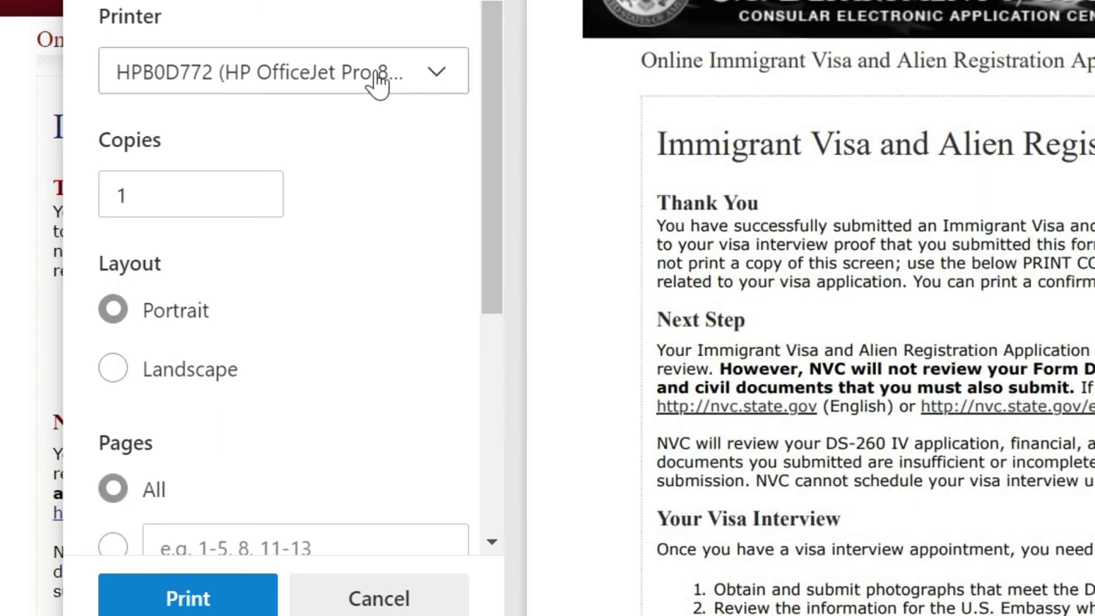
left_click(385, 79)
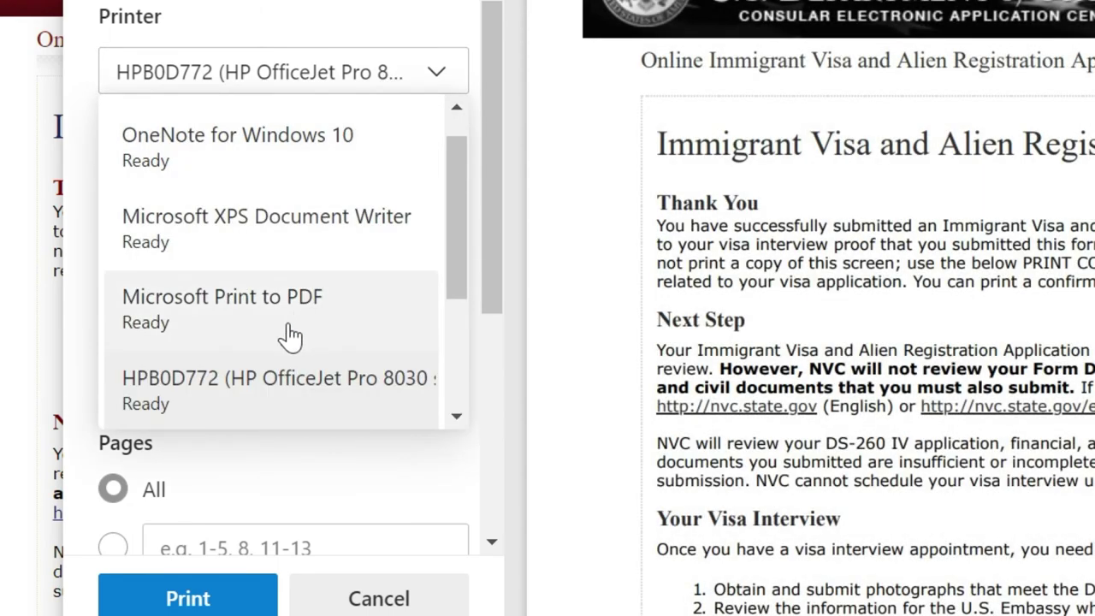
left_click(268, 404)
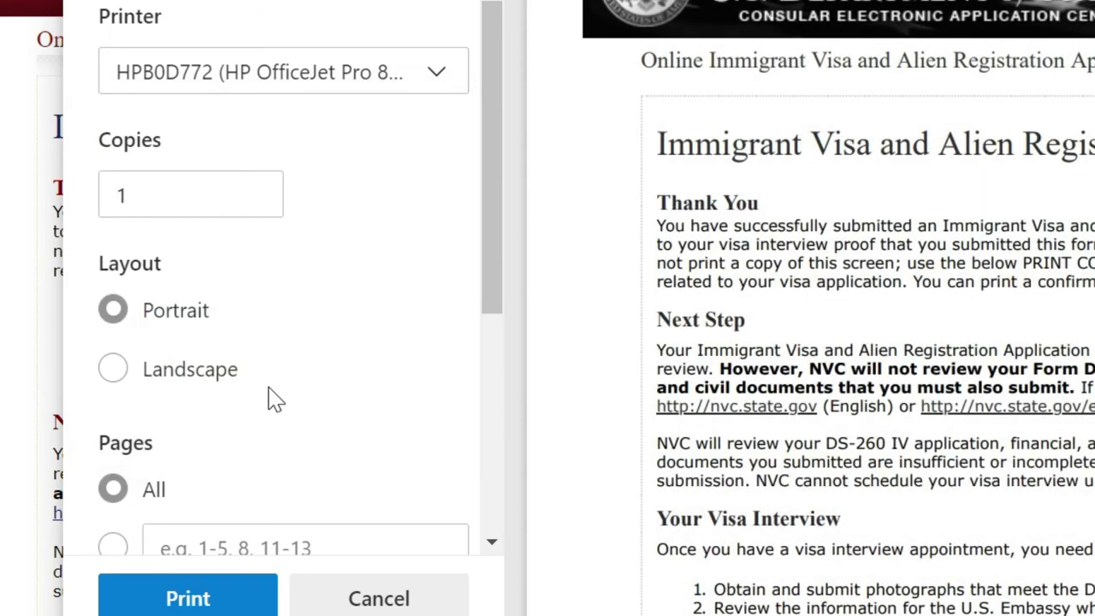
left_click(224, 588)
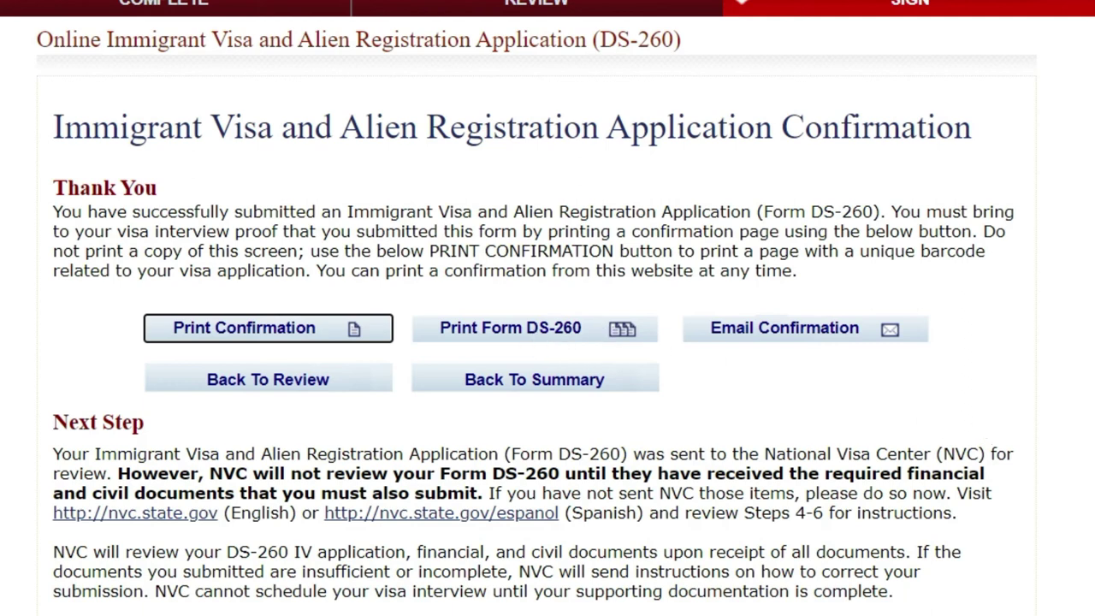
Bring up the complete Form DS-260 in its print view via Print Form DS-260
scroll(548, 308, "down", 5)
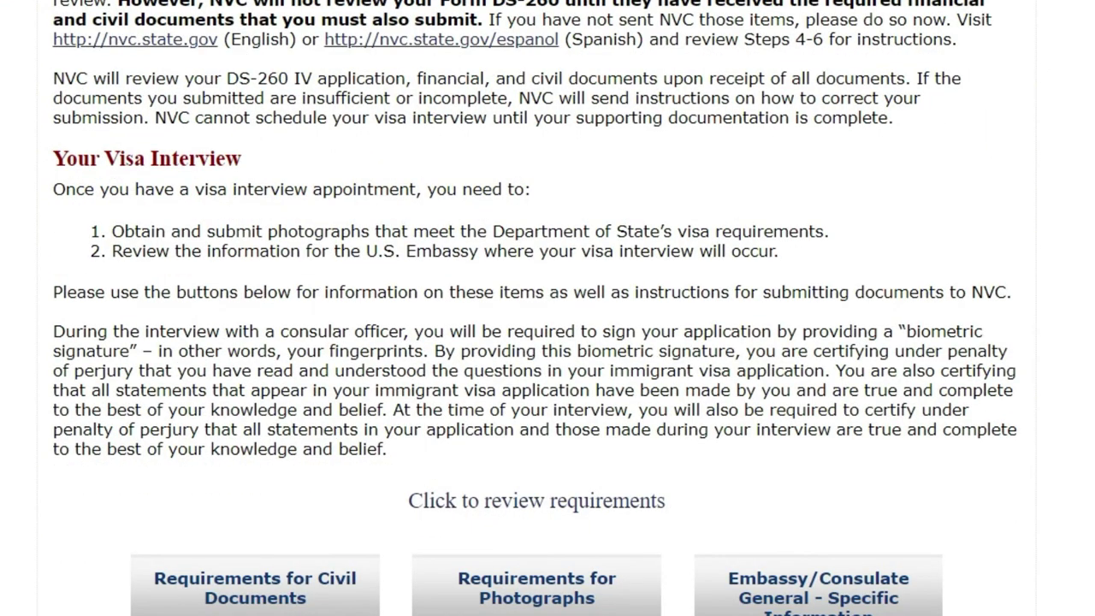
scroll(499, 381, "up", 3)
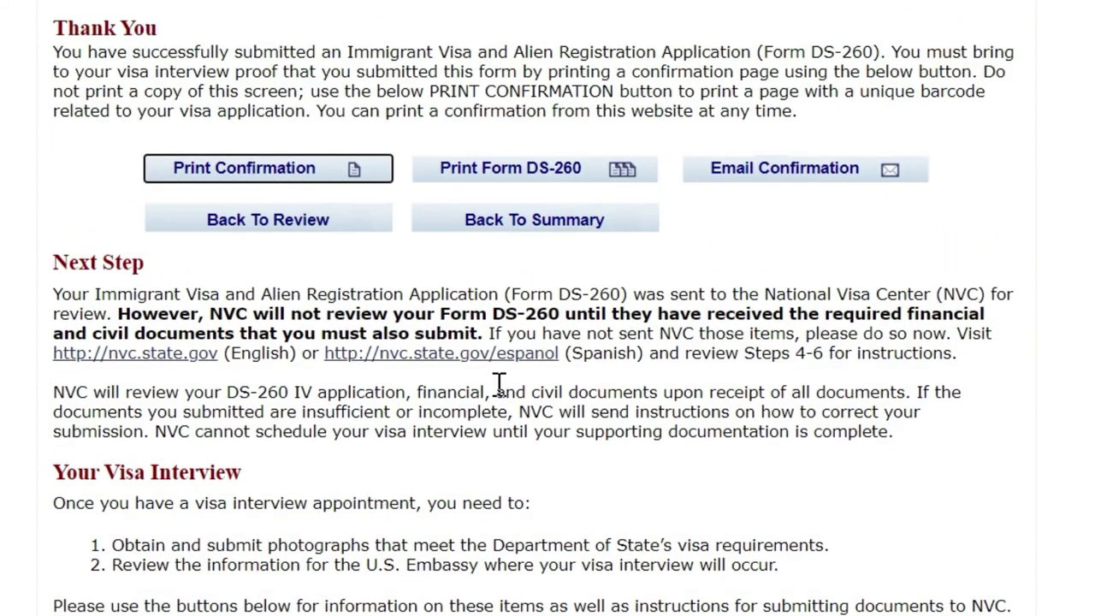
left_click(557, 175)
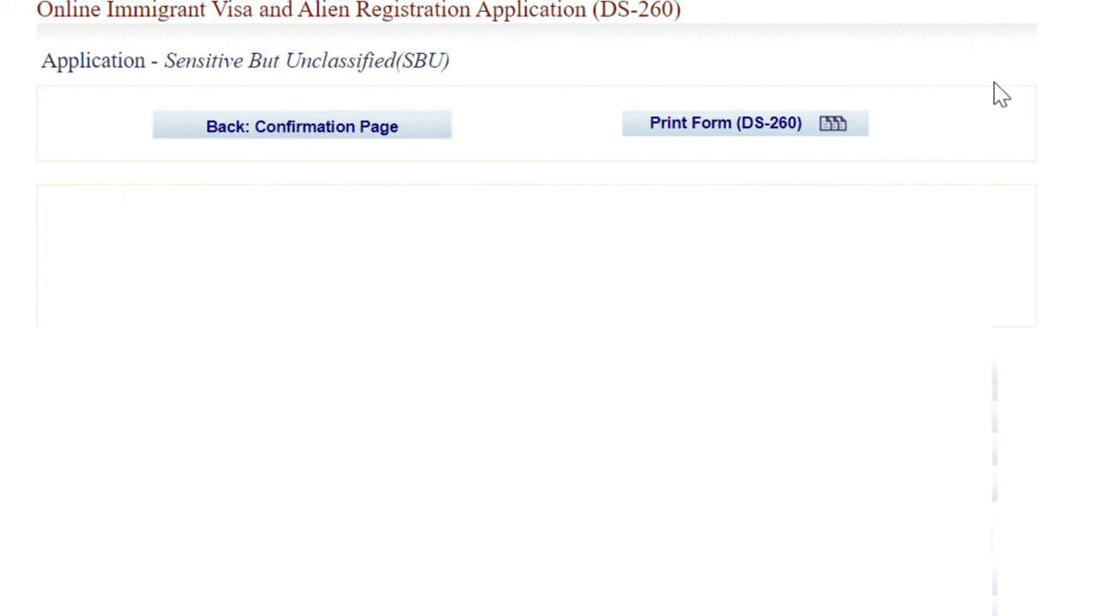
left_click(759, 129)
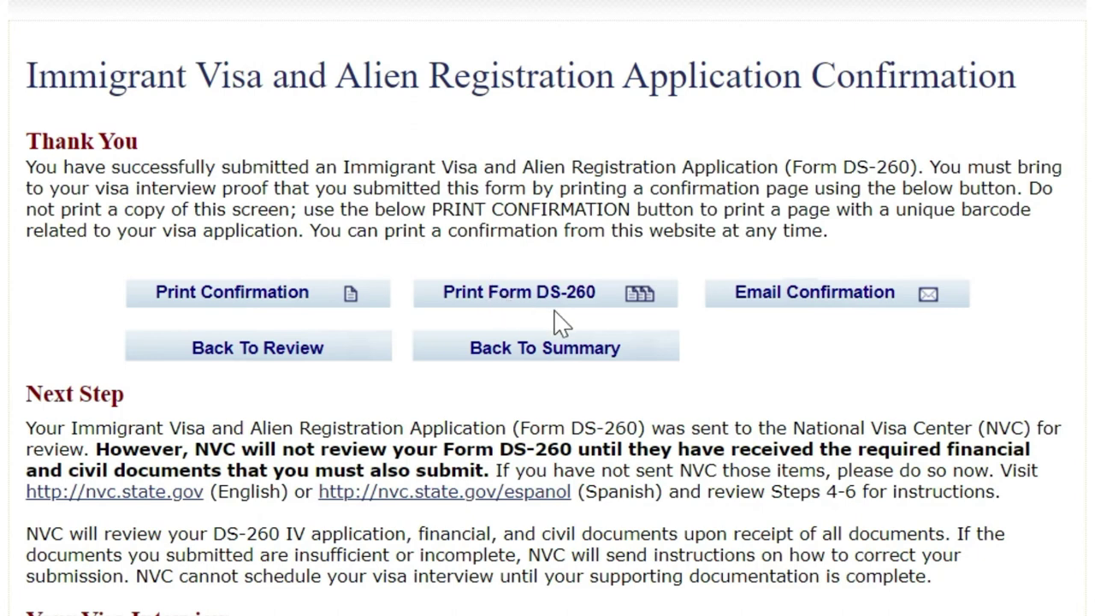
Email the confirmation page, answering Yes to sending it to additional email addresses
left_click(828, 312)
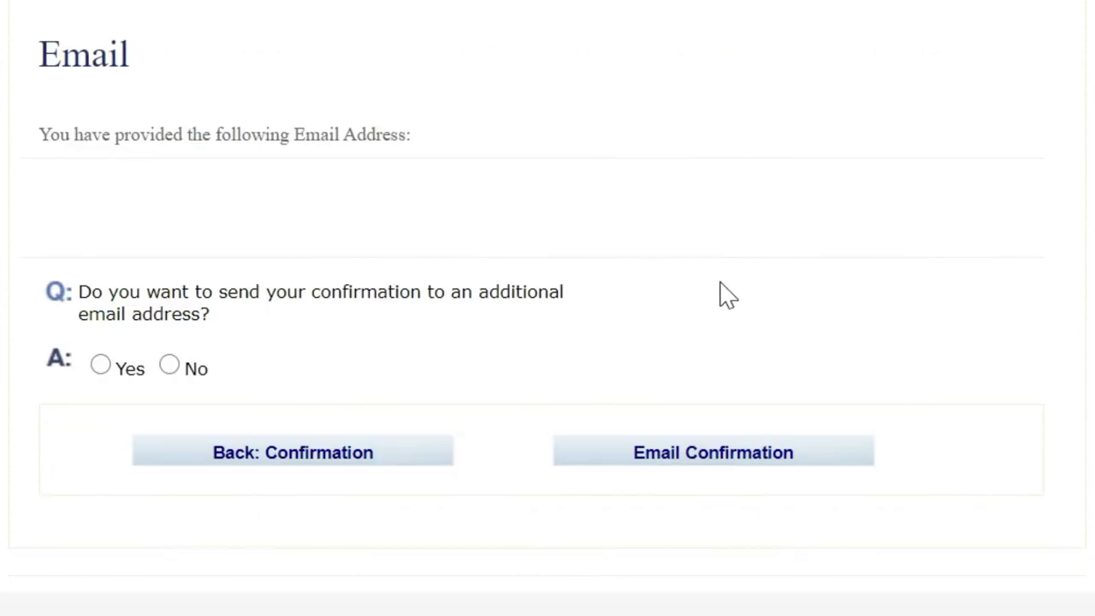
left_click(100, 368)
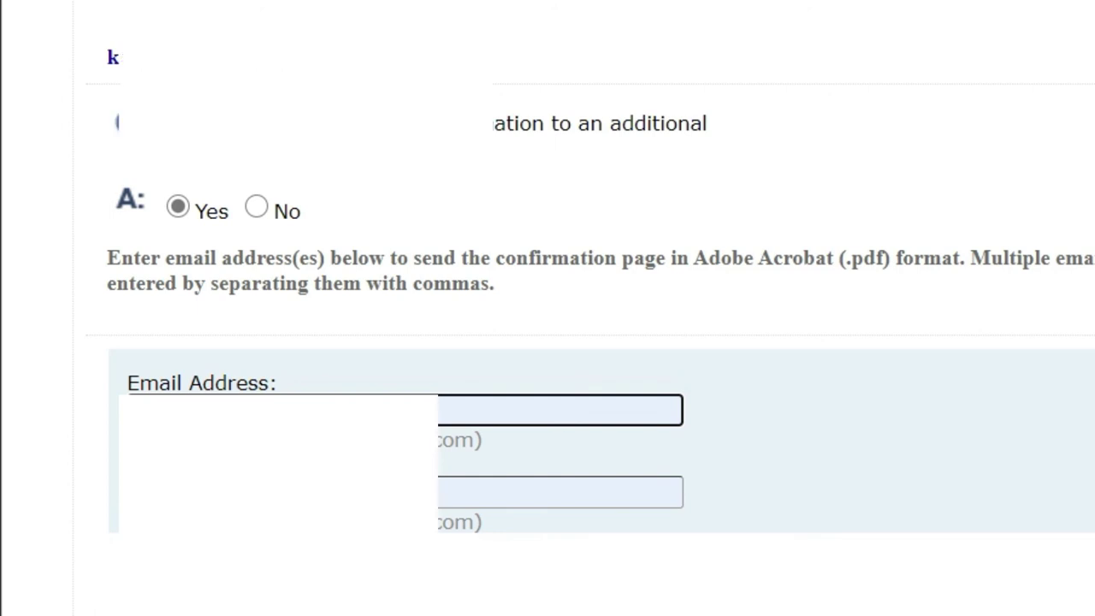
scroll(697, 402, "down", 5)
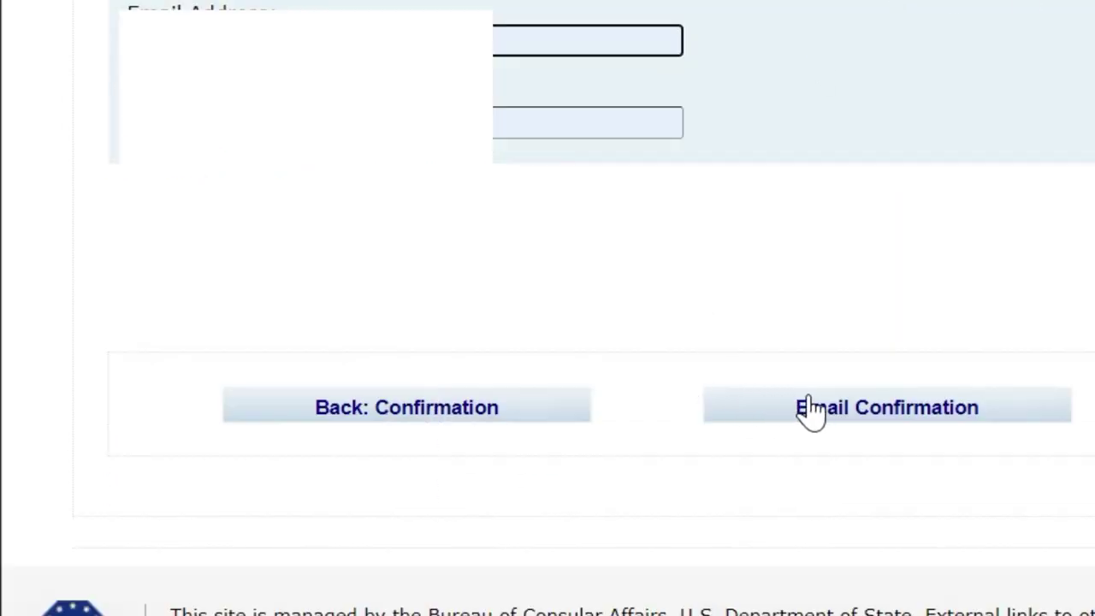
left_click(817, 407)
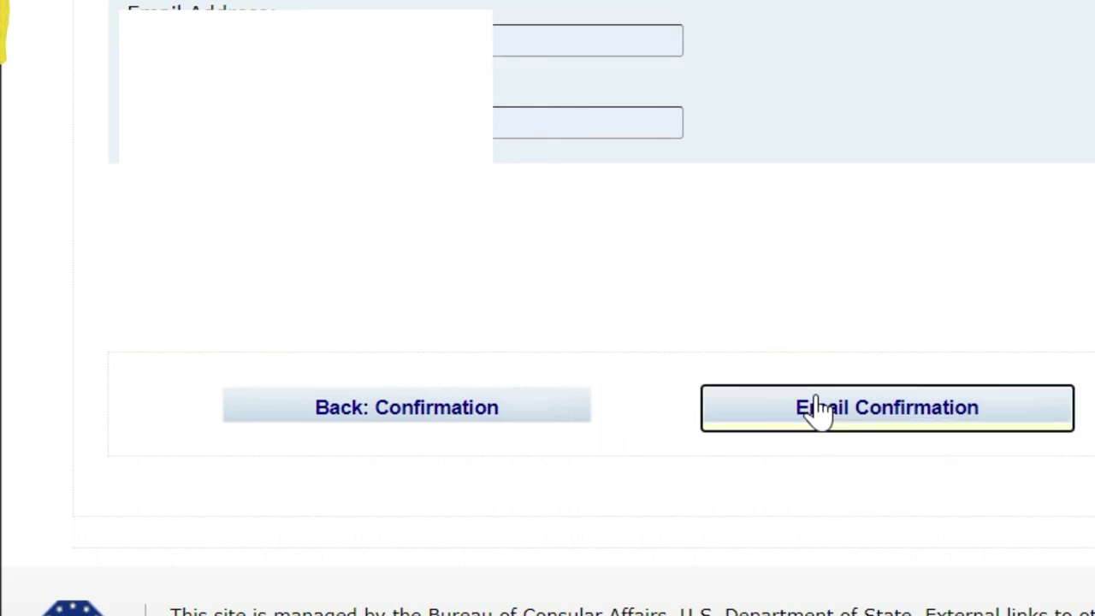